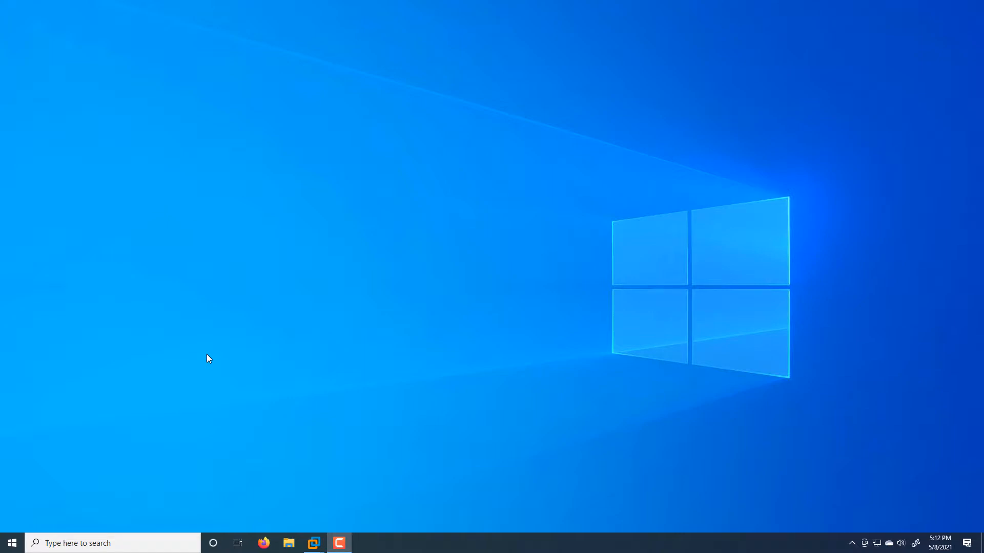
Open This PC in File Explorer, review the capacity and free space of drives C:, D: and E:, and close the window.
left_click(289, 544)
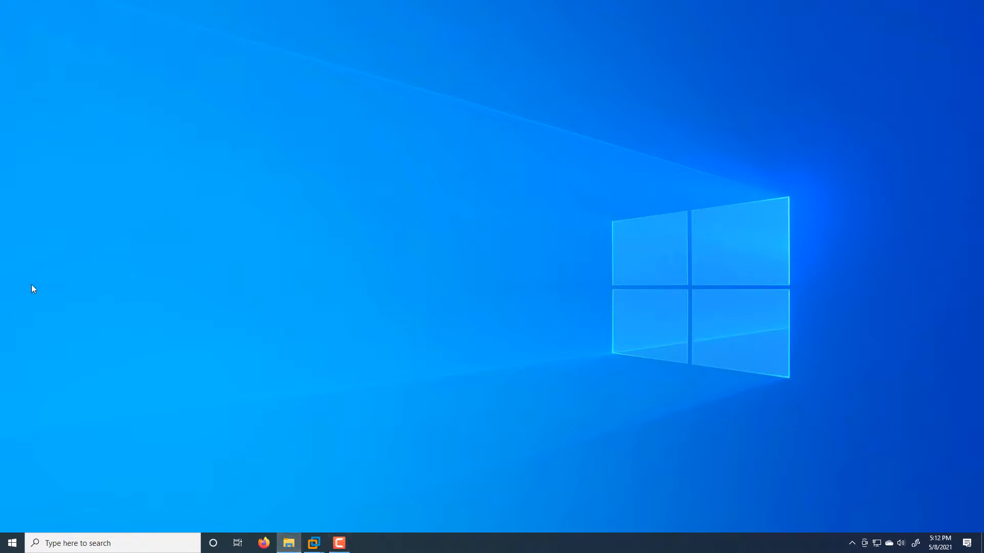
left_click_drag(0, 118, 558, 78)
left_click(173, 277)
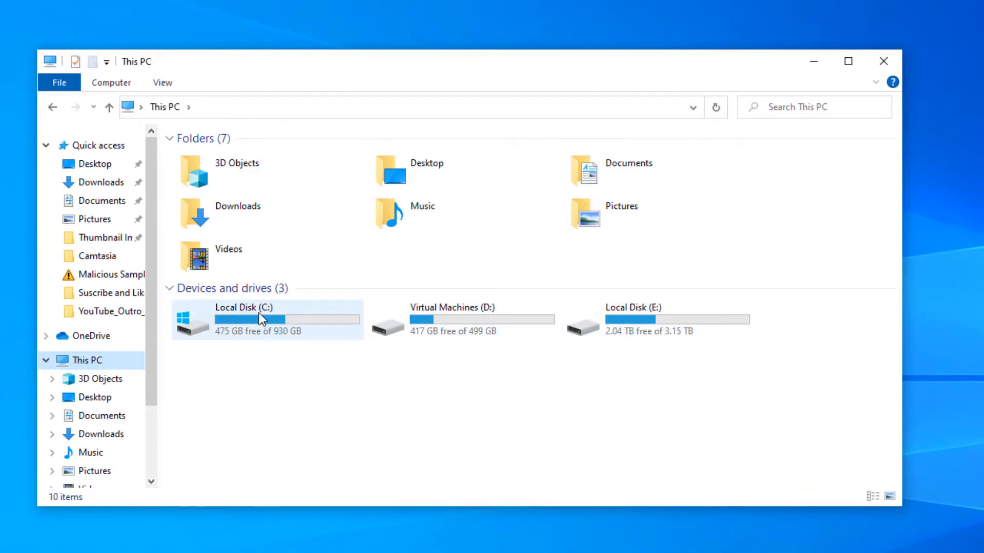
mouse_move(259, 312)
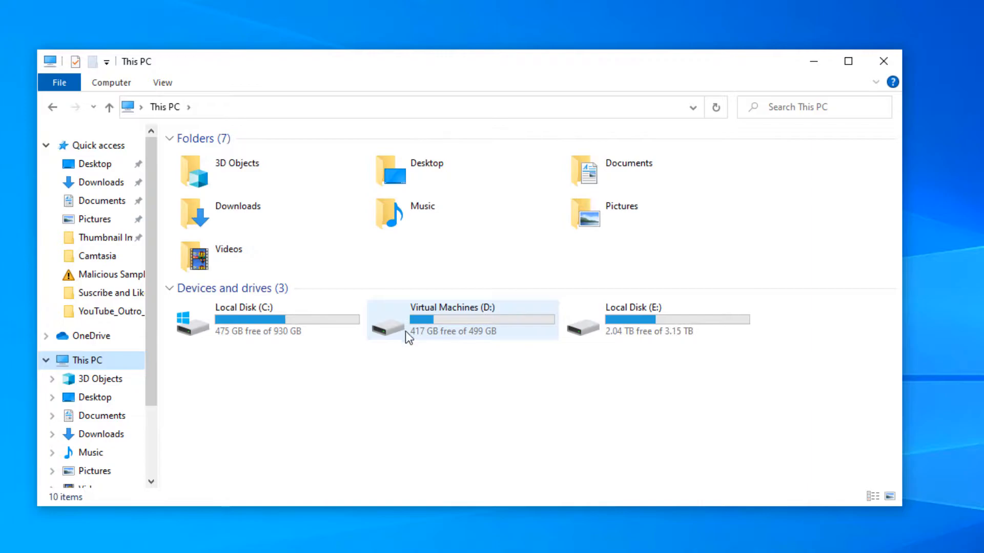
mouse_move(627, 341)
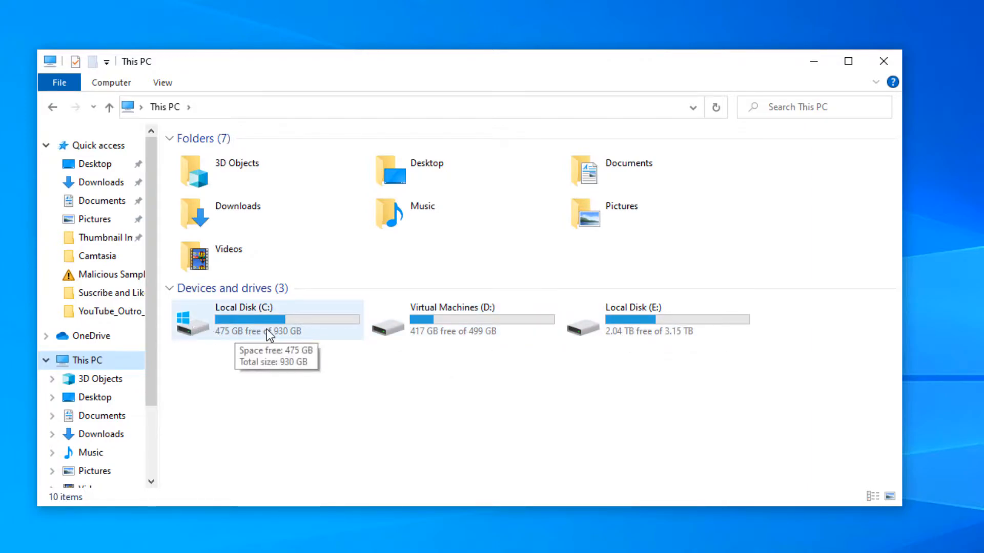
mouse_move(438, 317)
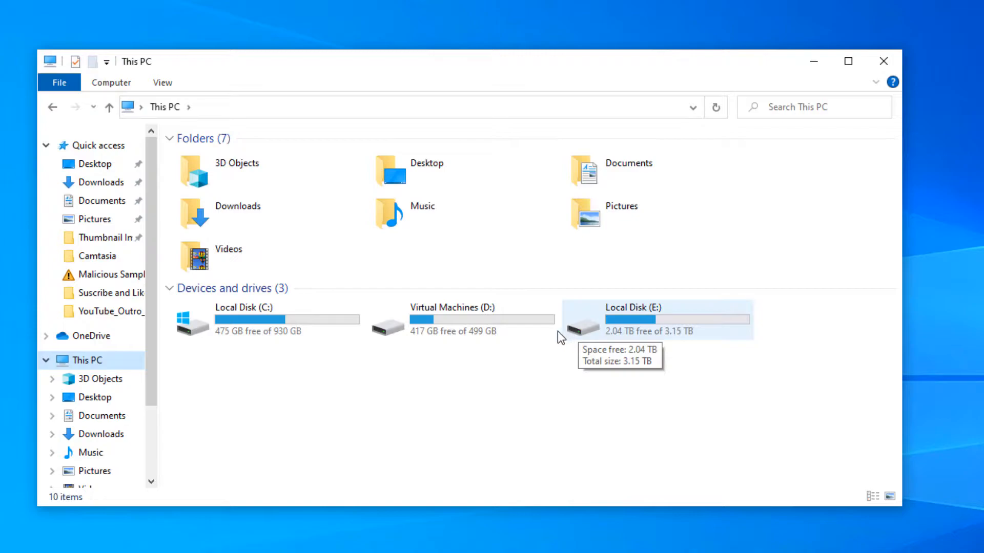
mouse_move(545, 340)
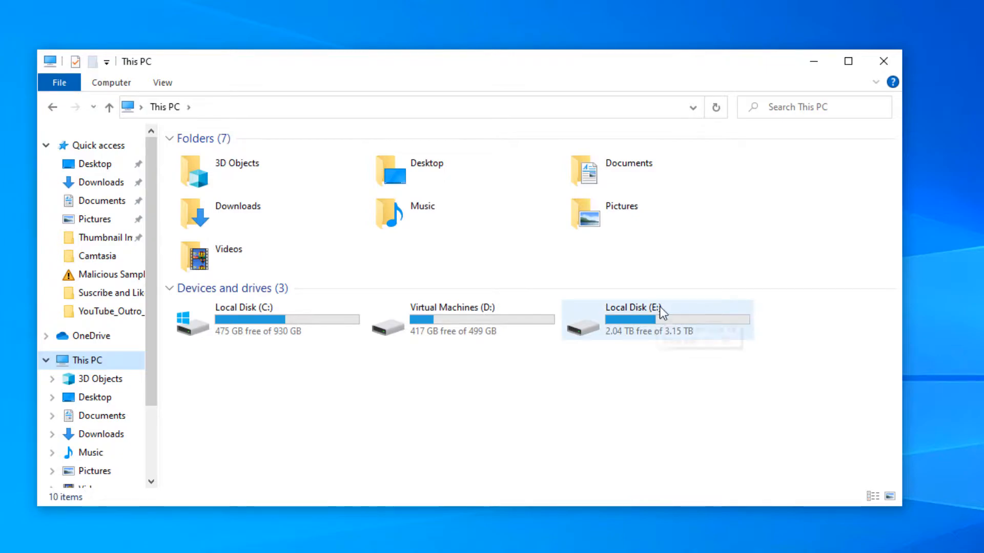
mouse_move(681, 308)
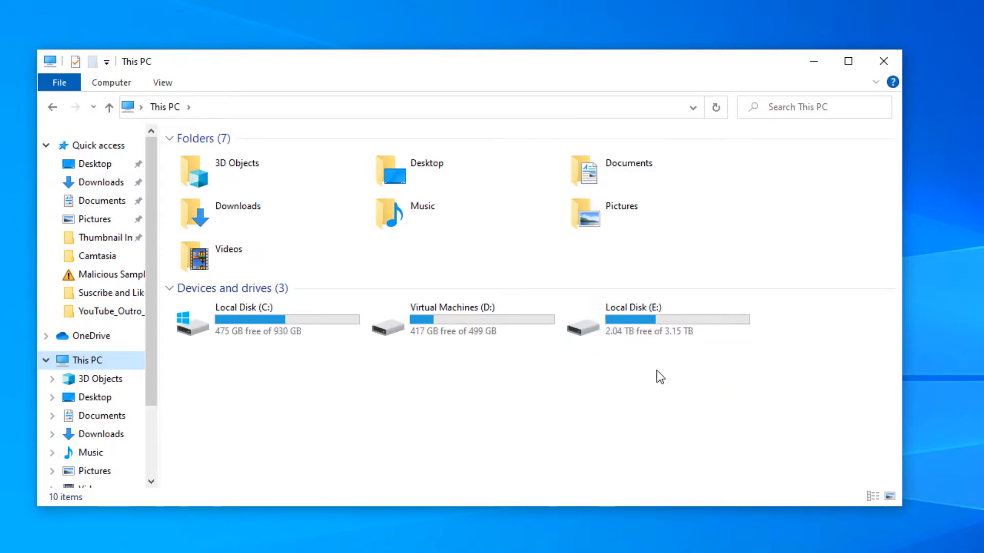
mouse_move(303, 340)
left_click(883, 67)
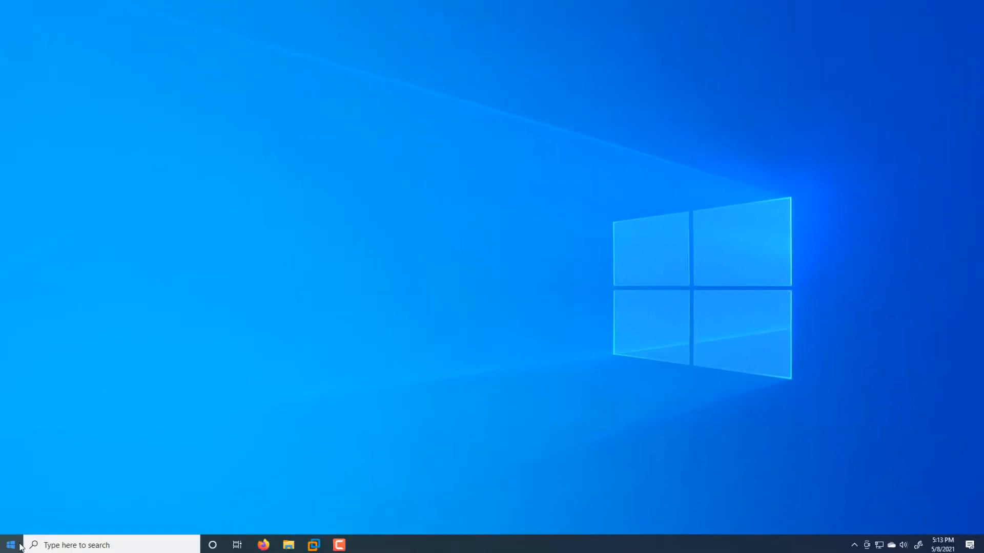
Open Disk Management and inspect the recovery and EFI partitions on Disk 0.
right_click(12, 542)
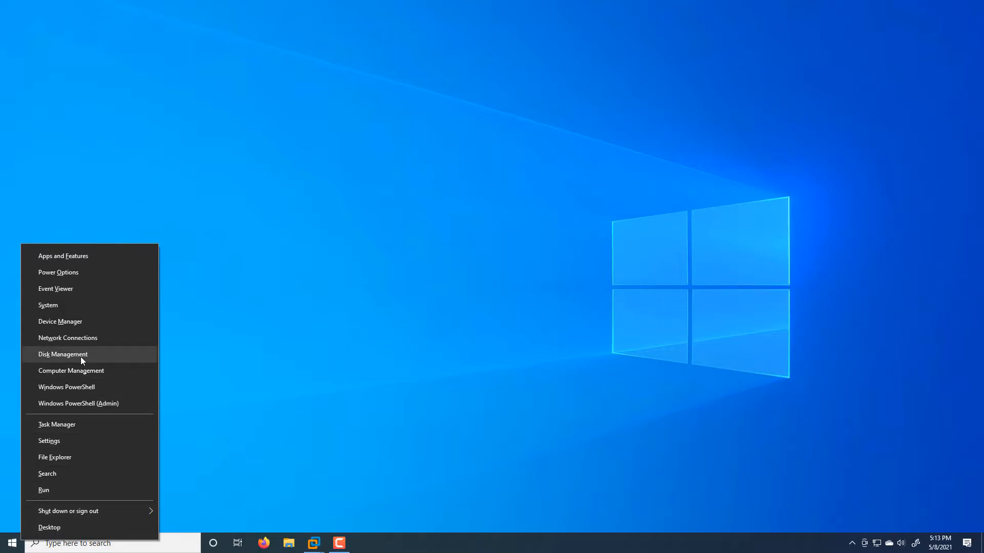
left_click(63, 355)
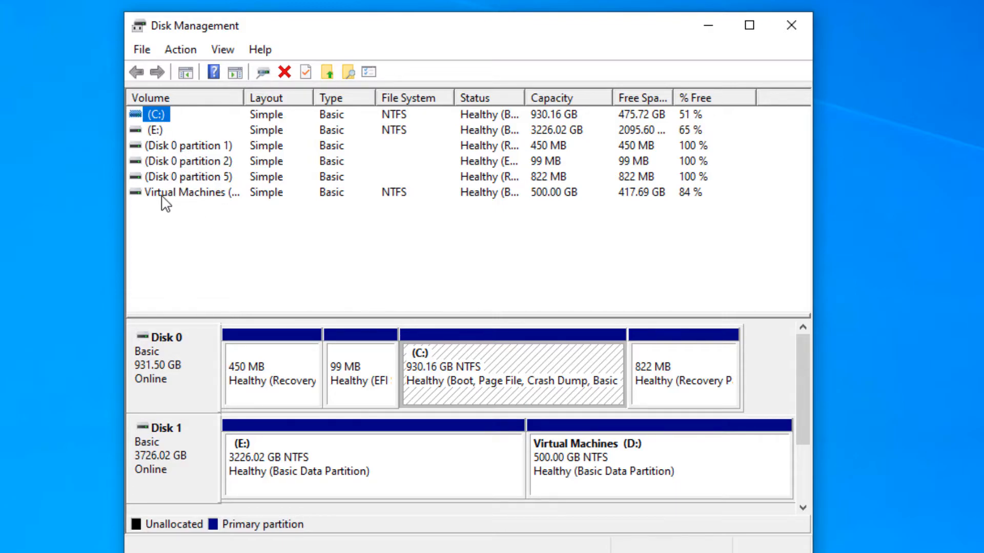
left_click(198, 175)
left_click(200, 160)
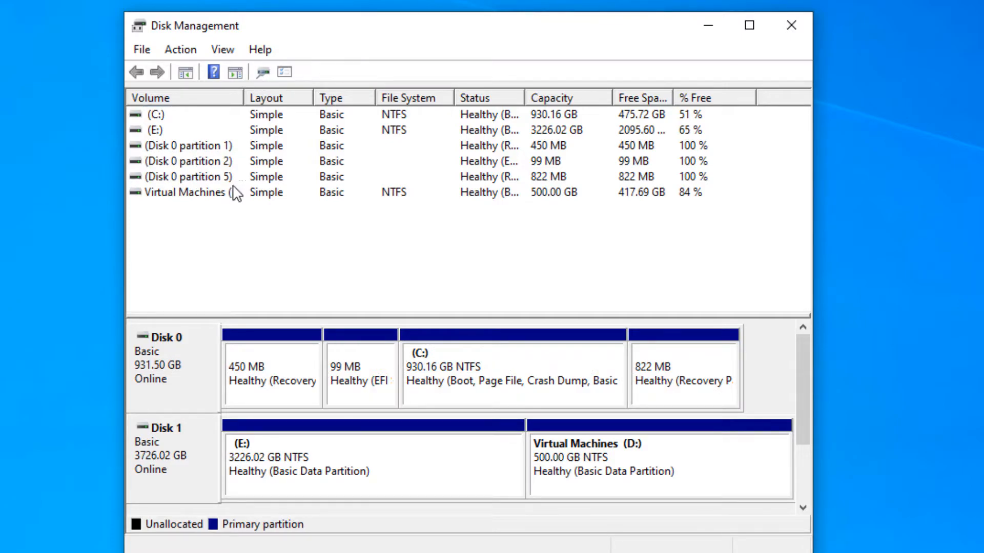
left_click(357, 389)
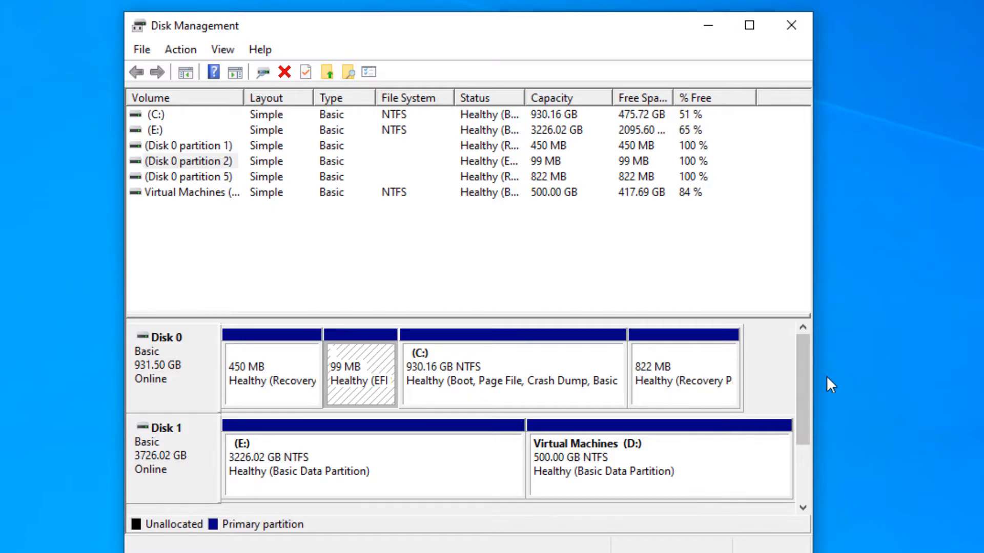
mouse_move(809, 385)
left_mouse_down()
mouse_move(798, 429)
mouse_move(801, 391)
left_mouse_up()
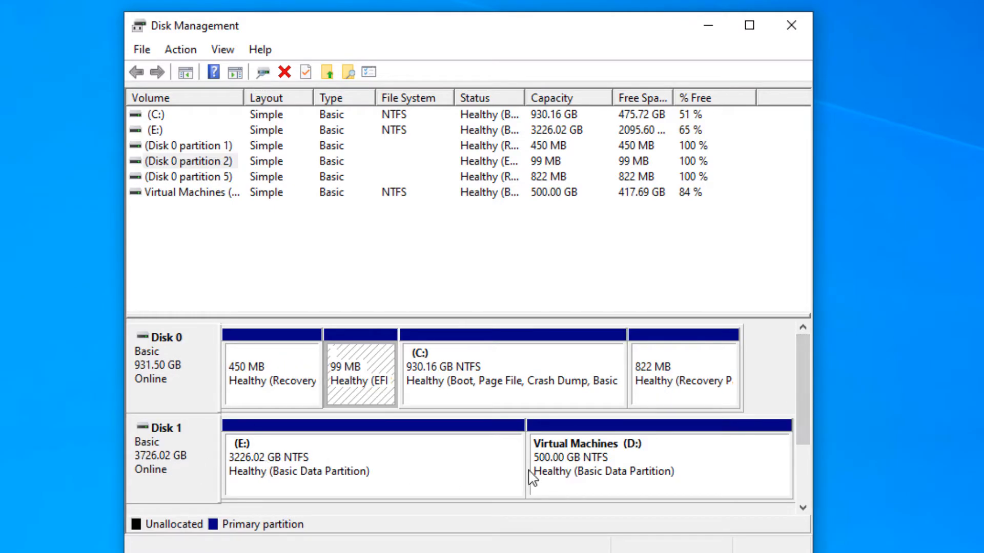
Inspect the E: and Virtual Machines (D:) partitions on Disk 1 and close Disk Management.
left_click(310, 455)
left_click(560, 469)
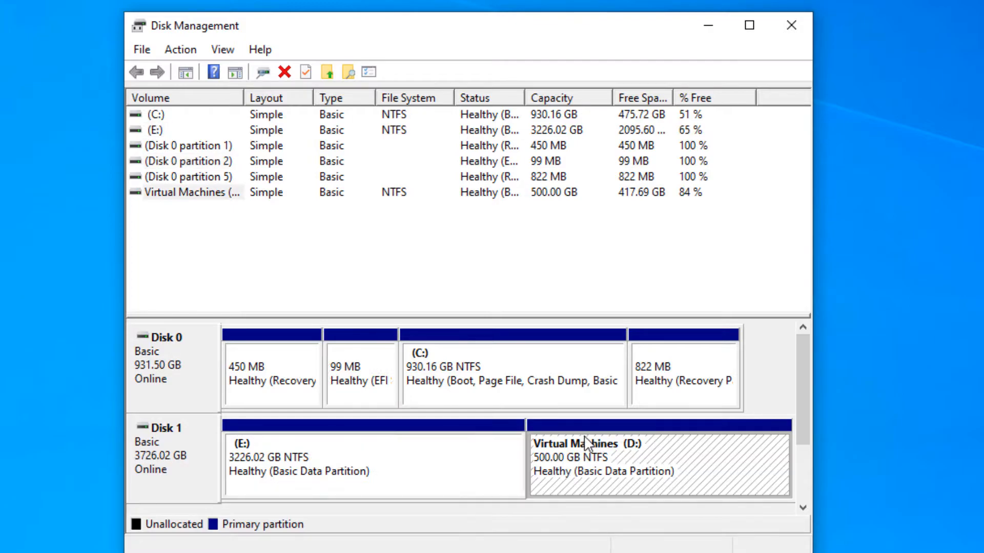
left_click(271, 456)
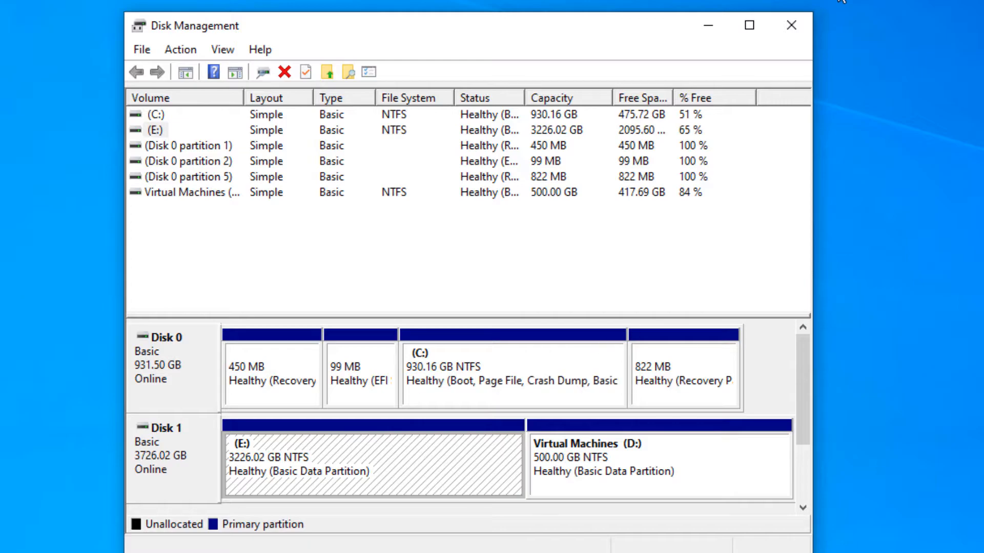
left_click(800, 22)
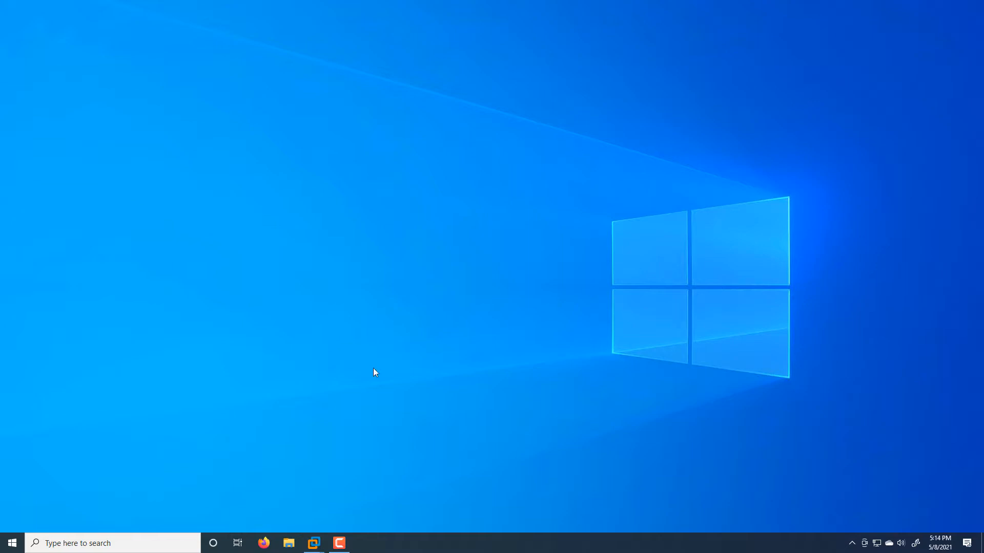
Switch to Firefox and open google.com.
left_click(269, 542)
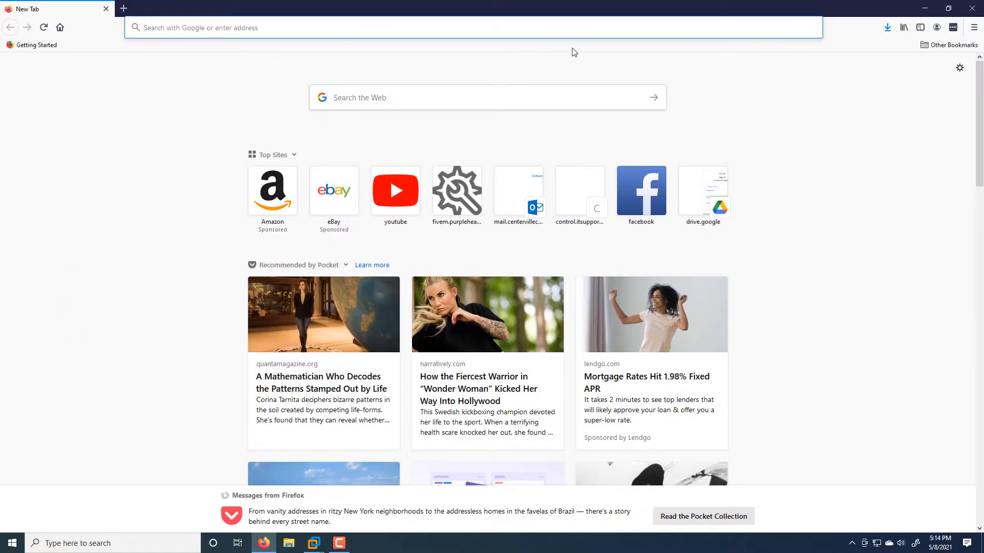
type("goo")
key("BackSpace")
type("gle.com")
key("Return")
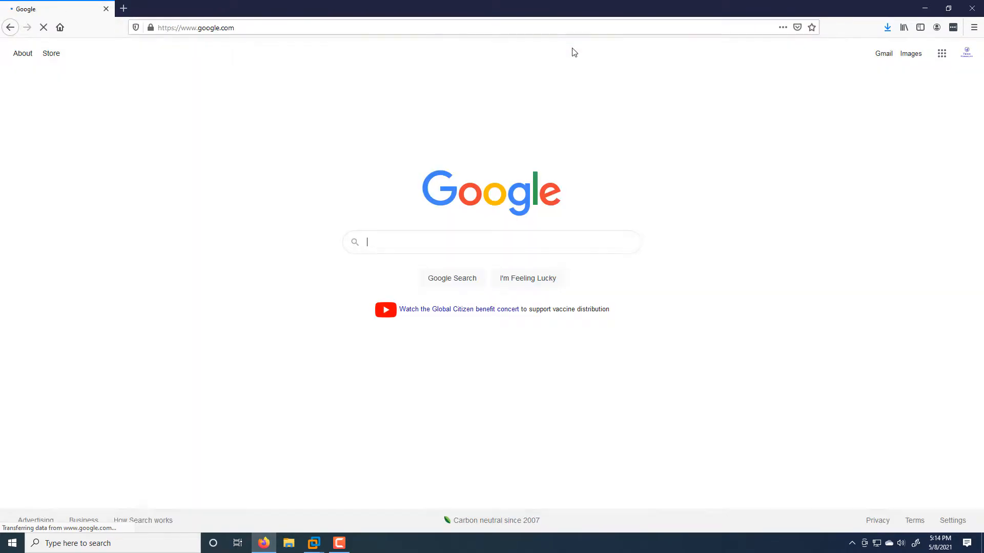
Search Google for "windows 10 media creation tool" and open Microsoft's Windows 10 download page from the results.
type("windows 10")
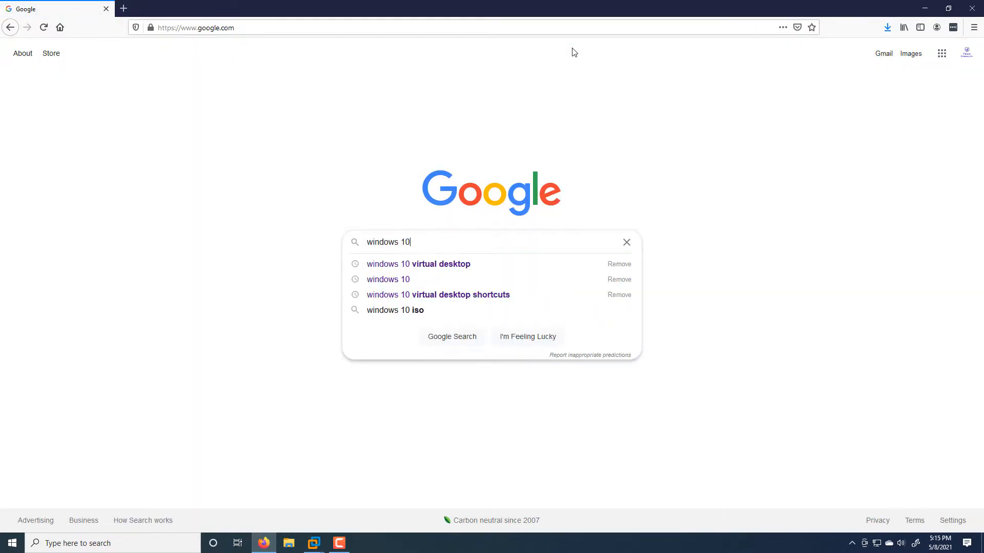
type(" media c")
key("Down")
key("Return")
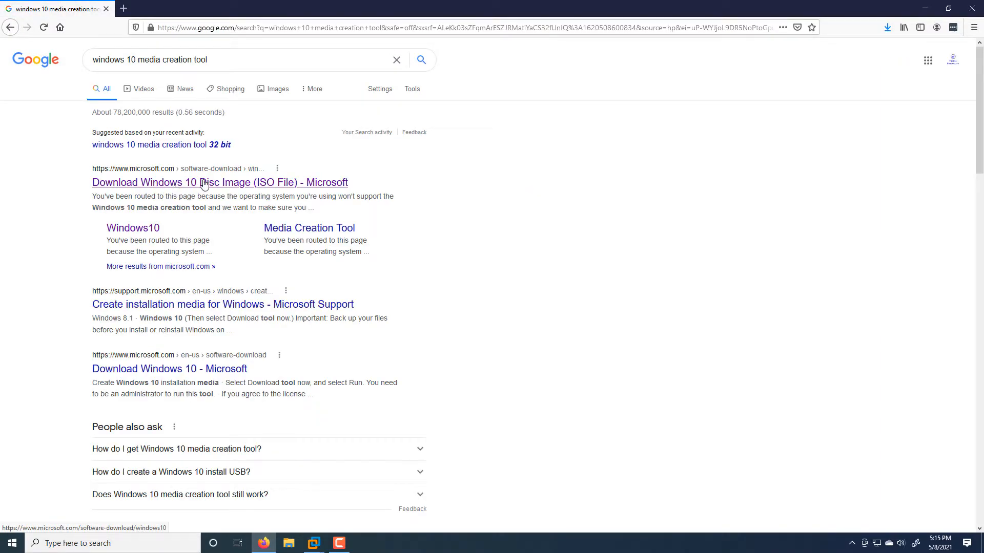
left_click(292, 186)
Expand the instructions for upgrading this PC with the media creation tool on the Windows 10 download page and read through them.
scroll(462, 197, "down", 3)
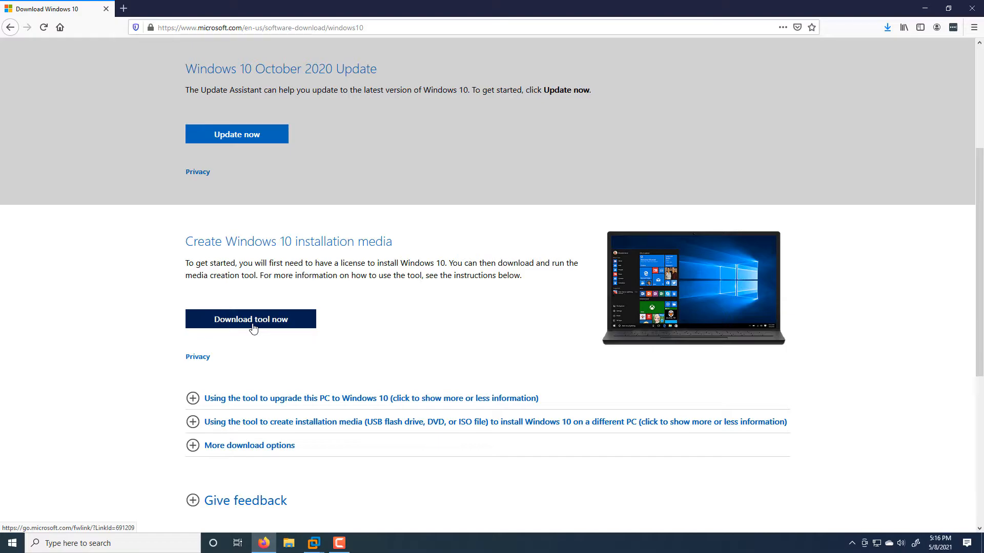
scroll(226, 327, "down", 4)
left_click(236, 300)
scroll(237, 305, "down", 1)
scroll(237, 305, "down", 6)
scroll(289, 312, "up", 3)
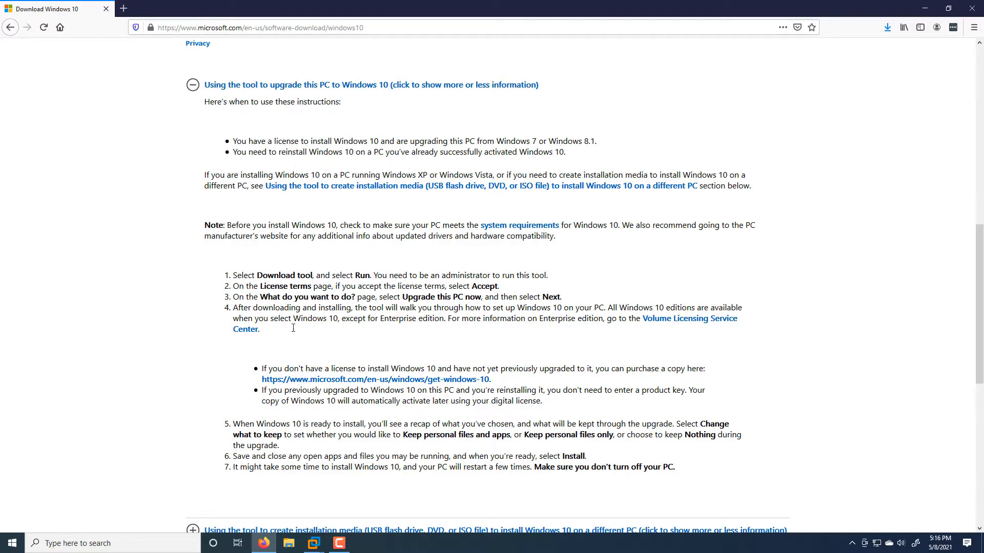
Expand and read the instructions for creating USB, DVD or ISO installation media for a different PC, and close the browser.
scroll(289, 313, "down", 3)
left_click(339, 365)
scroll(338, 361, "down", 9)
scroll(312, 446, "down", 4)
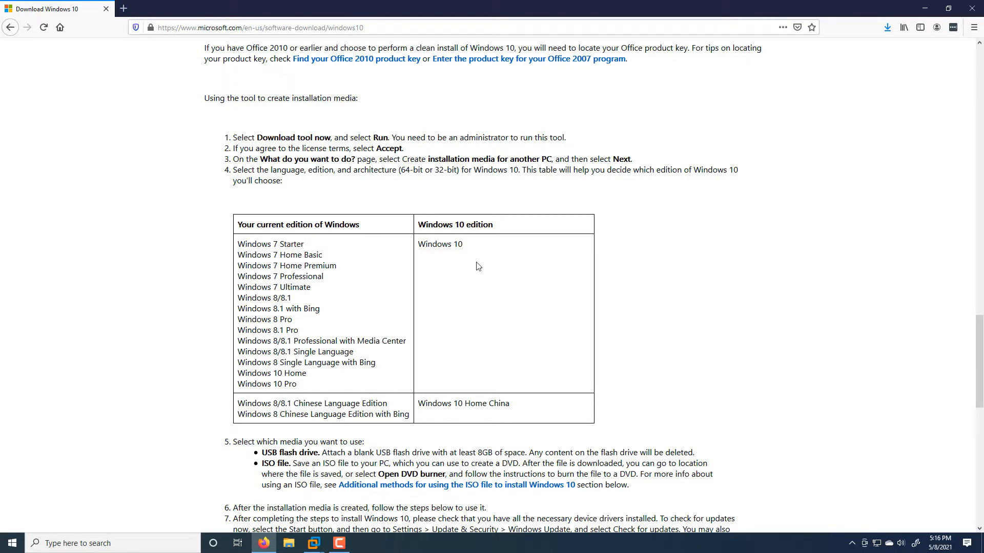
scroll(478, 266, "down", 10)
scroll(424, 218, "up", 12)
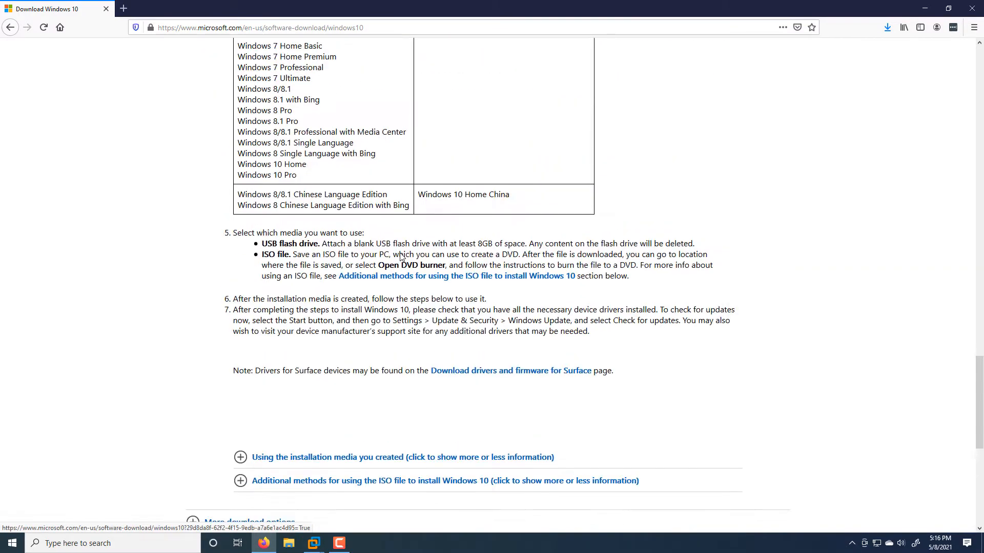
scroll(401, 257, "up", 20)
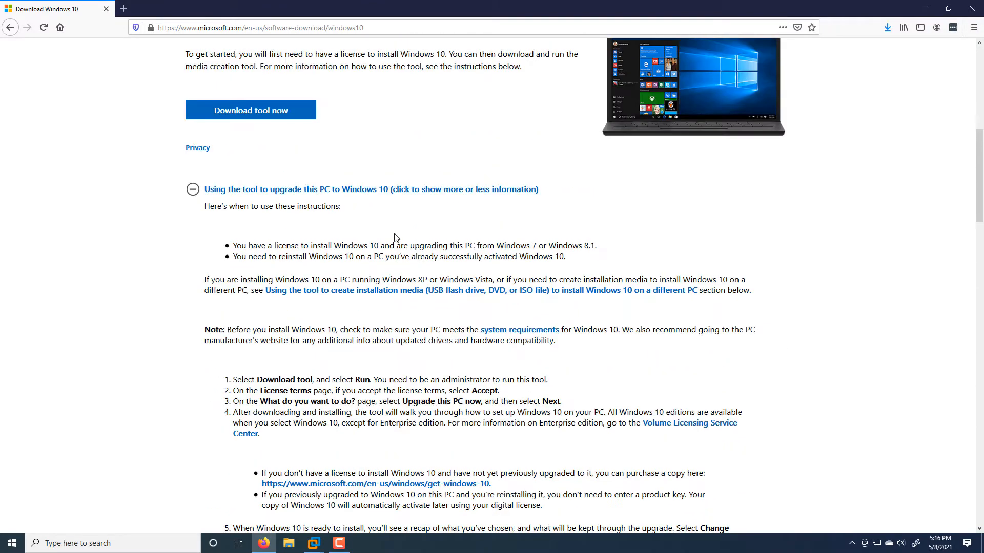
scroll(395, 238, "up", 3)
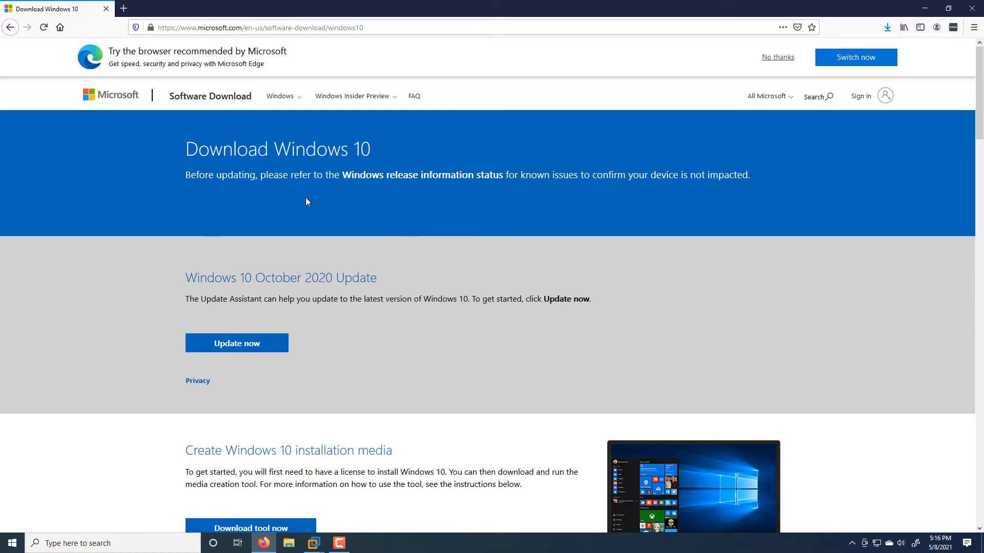
left_click(972, 9)
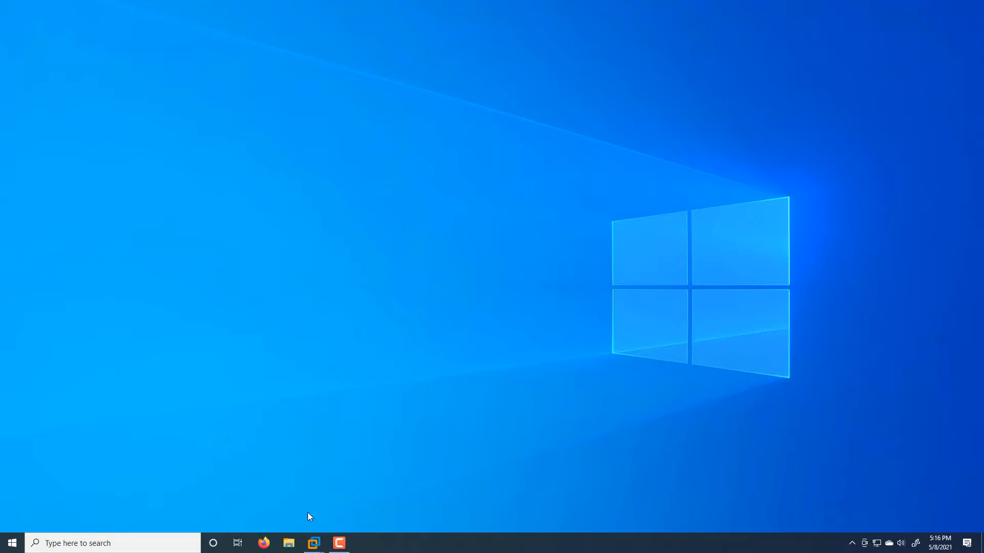
Switch to VMware Workstation's My Computer view and check the commands available for My Computer in the library.
mouse_move(317, 545)
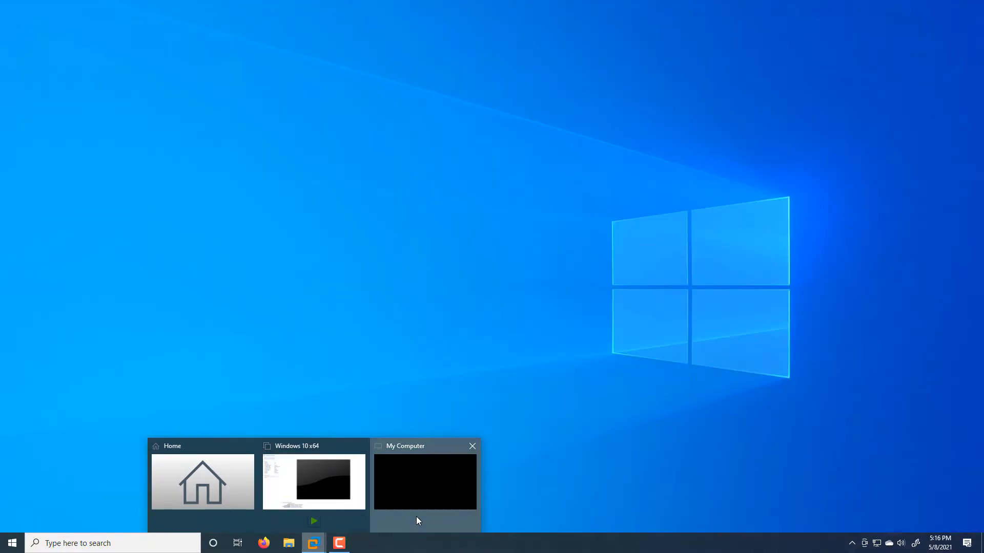
left_click(417, 522)
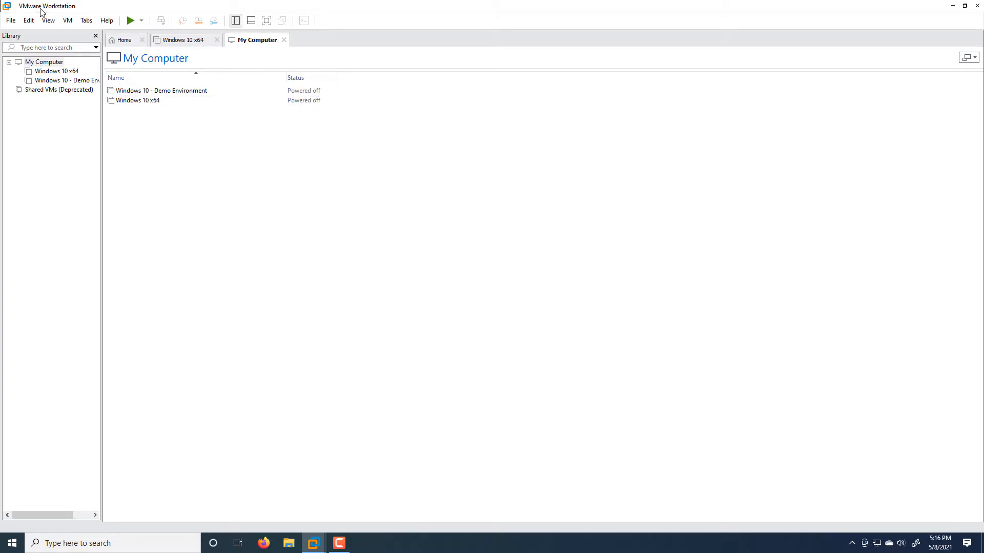
right_click(50, 64)
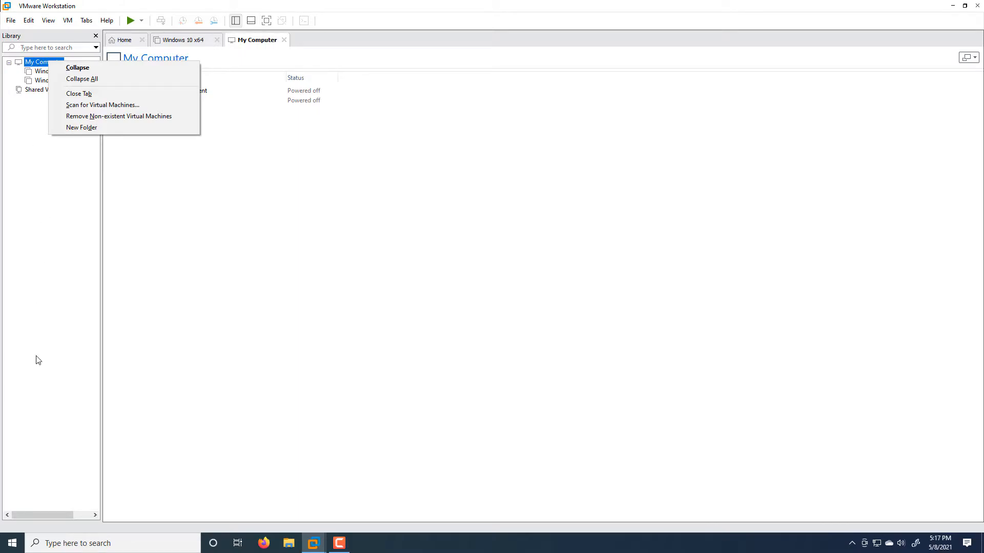
left_click(84, 296)
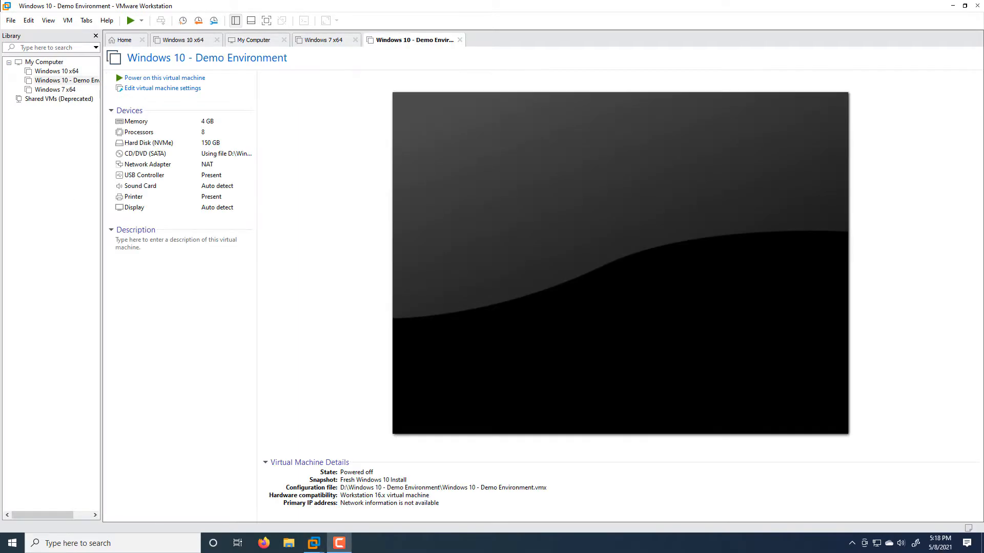
Open the settings of the Windows 7 x64 virtual machine and display its network adapter options.
left_click(53, 91)
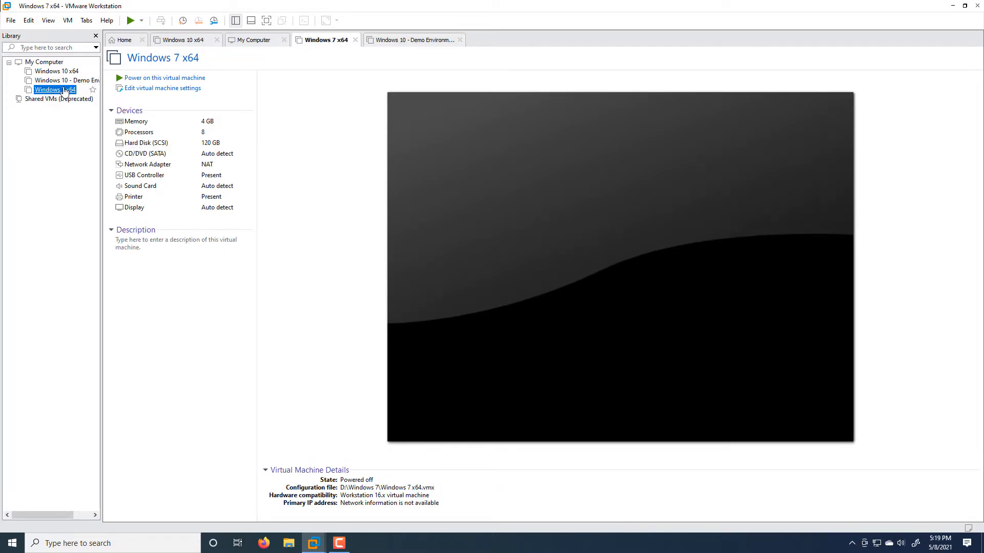
right_click(55, 91)
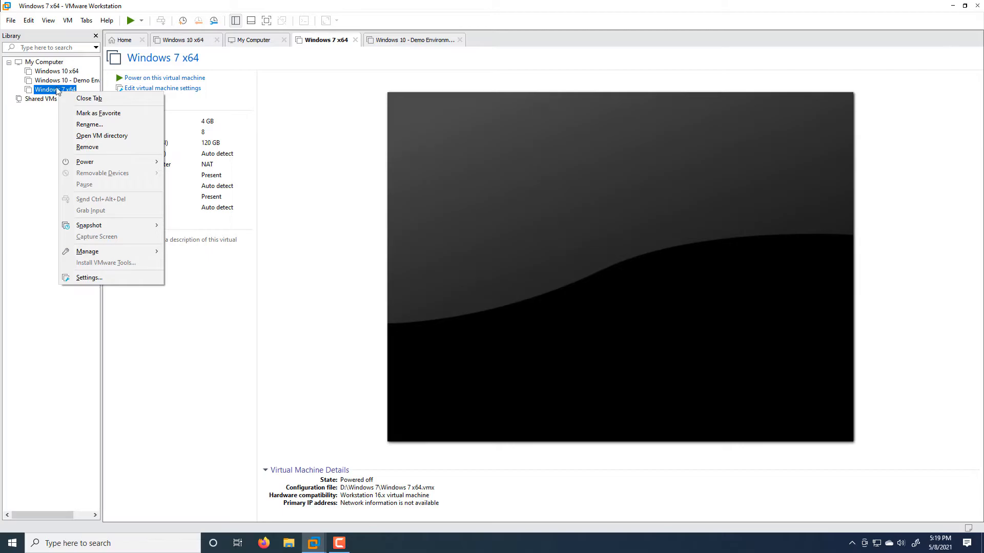
left_click(89, 278)
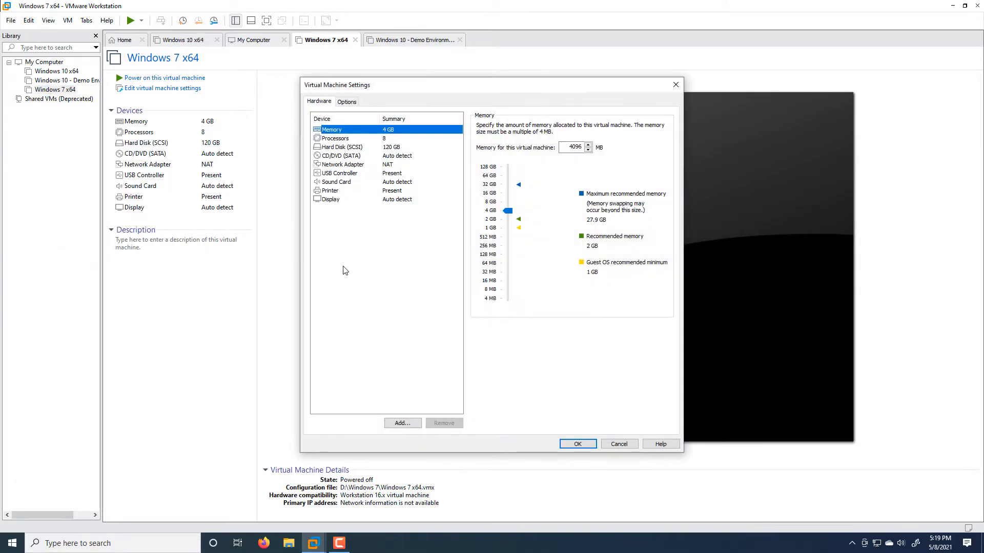
left_click(386, 165)
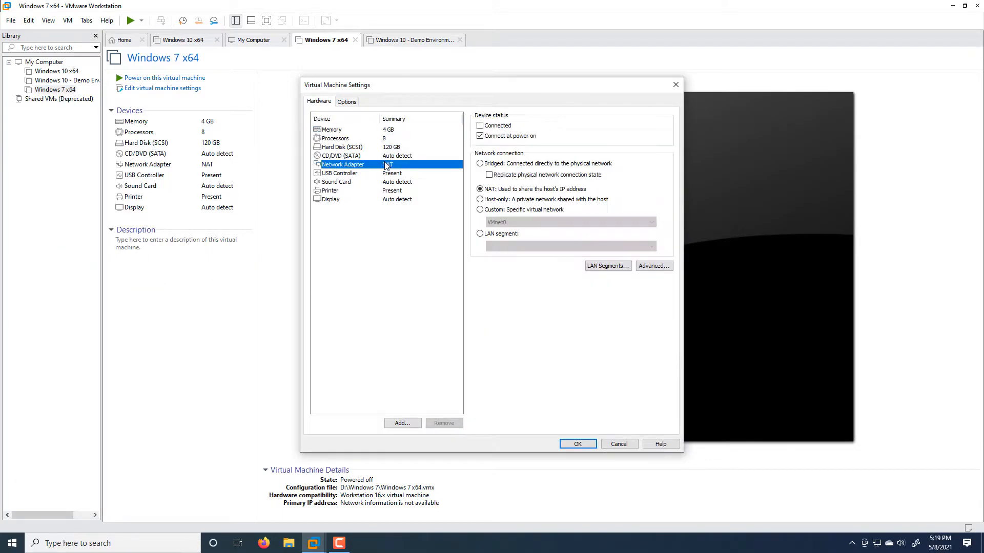
Connect the CD/DVD drive to the Windows 7 Ultimate SP1 x64 ISO image from the Windows7 folder in Downloads and save the settings.
left_click(387, 156)
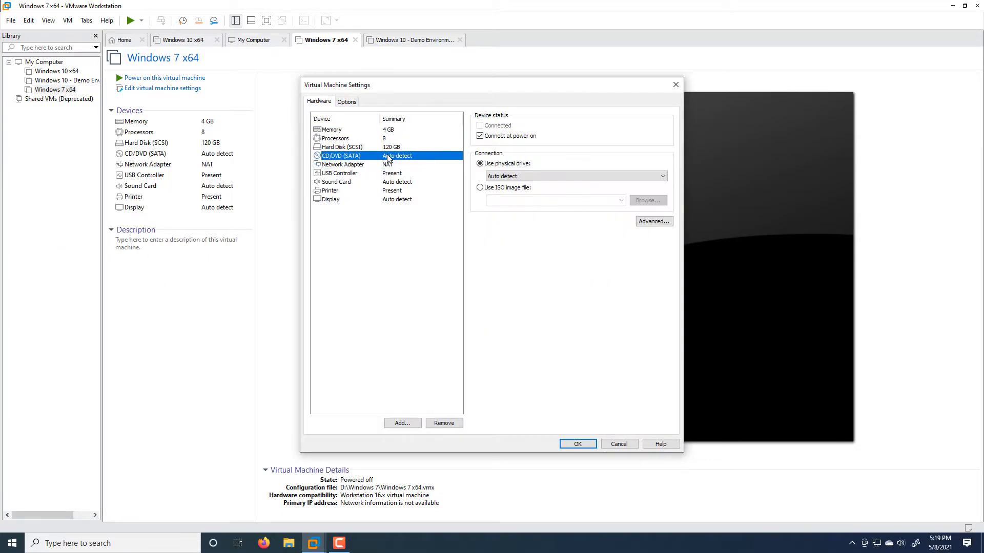
left_click(507, 189)
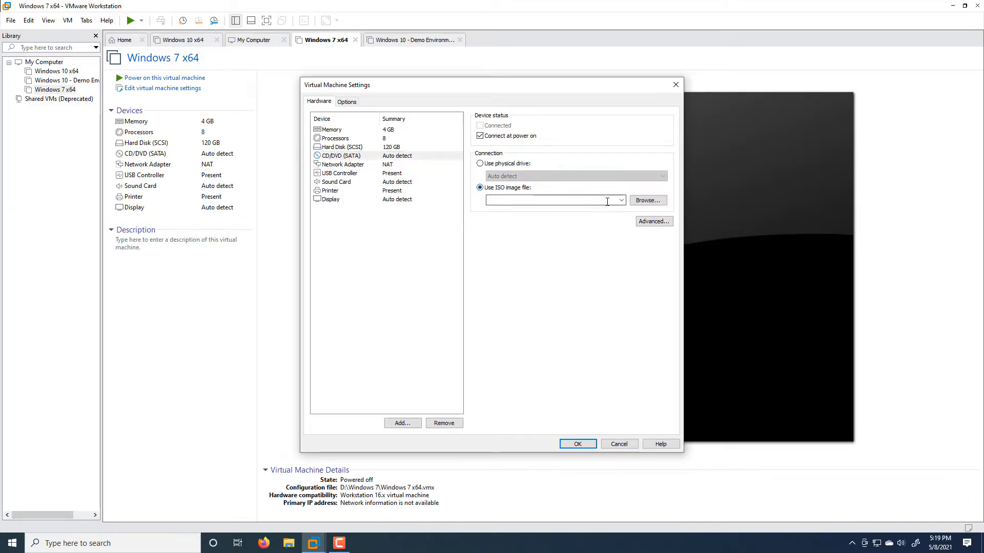
left_click(634, 205)
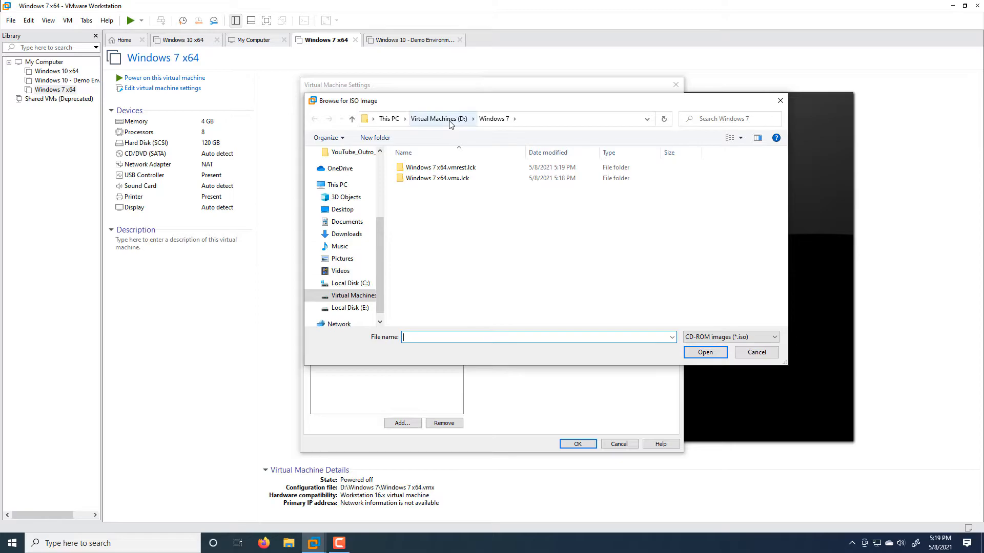
scroll(314, 287, "up", 3)
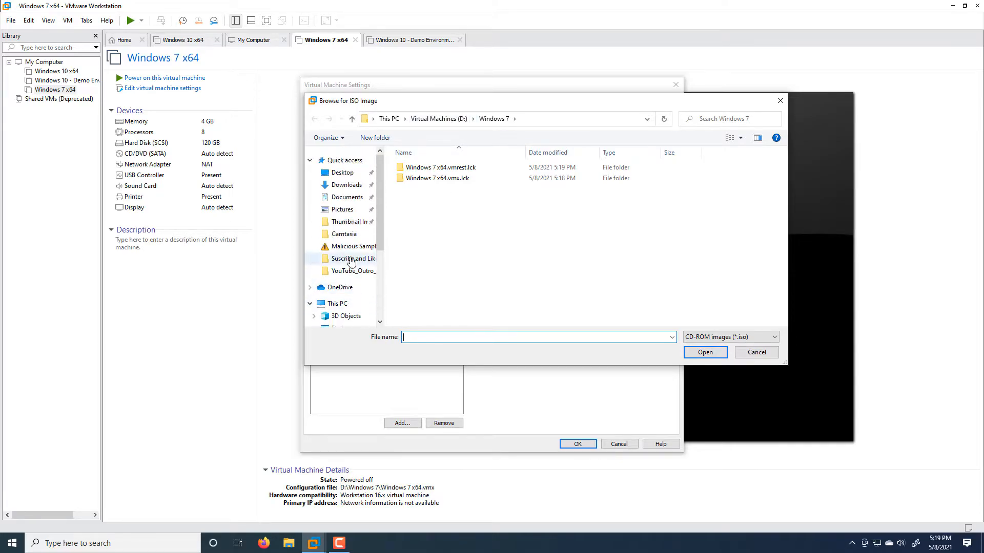
left_click(346, 185)
double_click(450, 182)
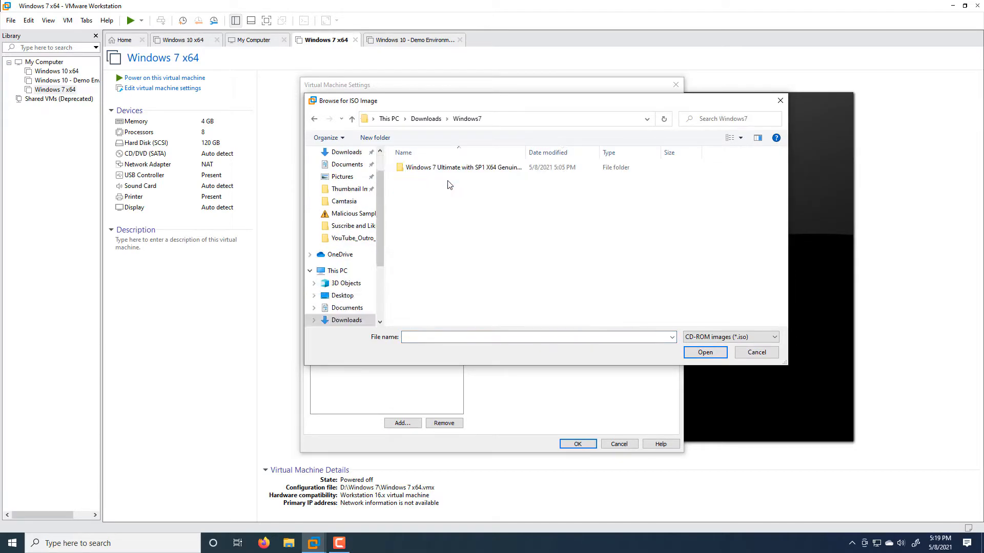
double_click(449, 169)
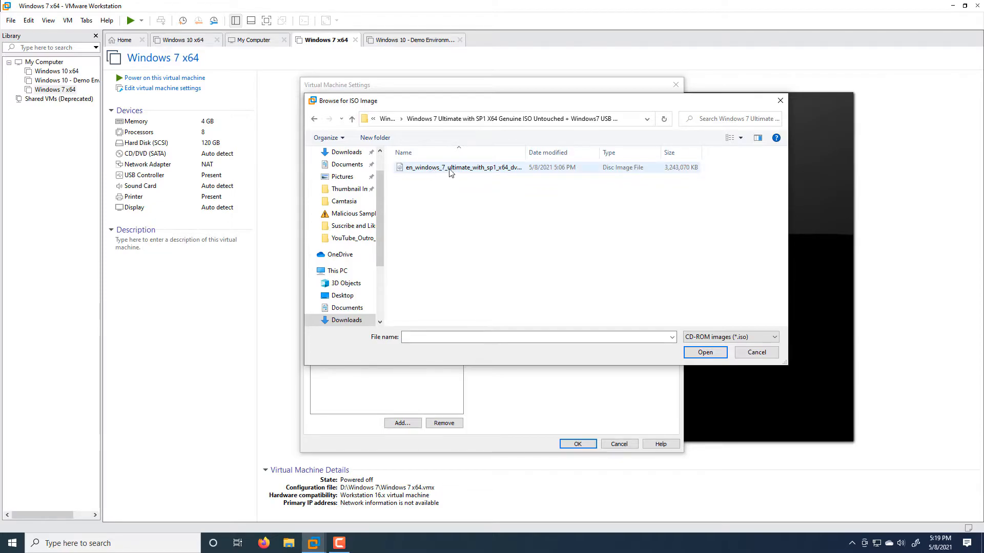
left_click(444, 171)
left_click(705, 352)
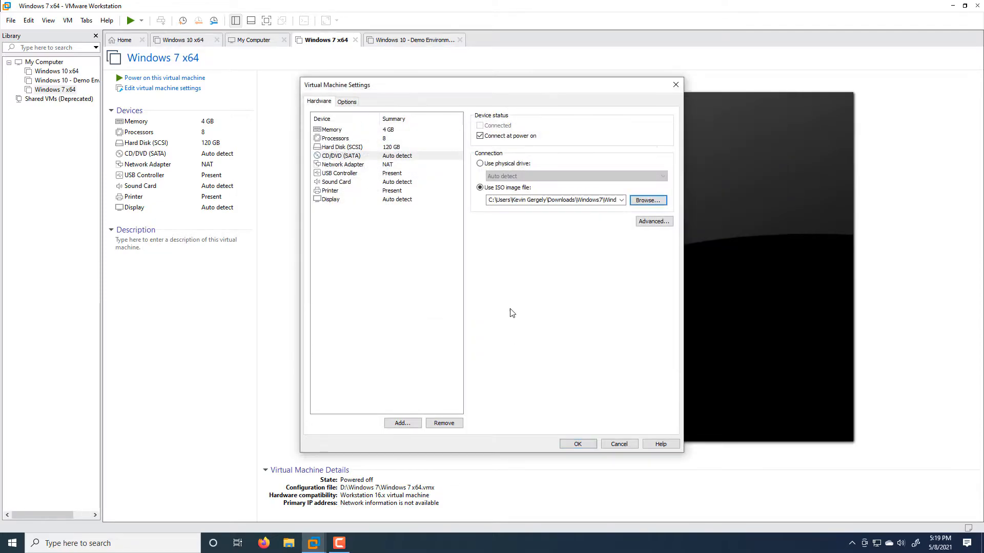
left_click(578, 445)
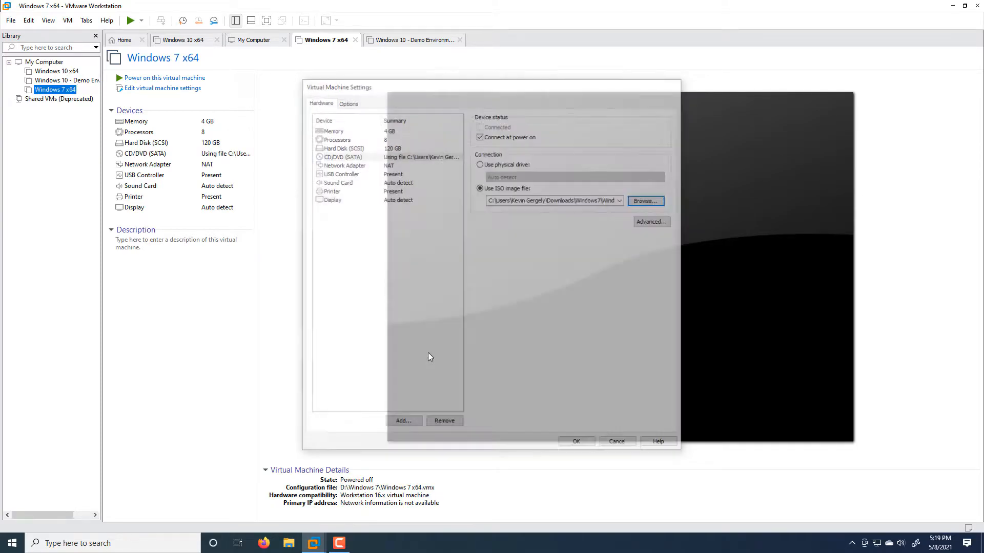
Power on the Windows 7 x64 virtual machine and display it in full screen.
left_click(177, 79)
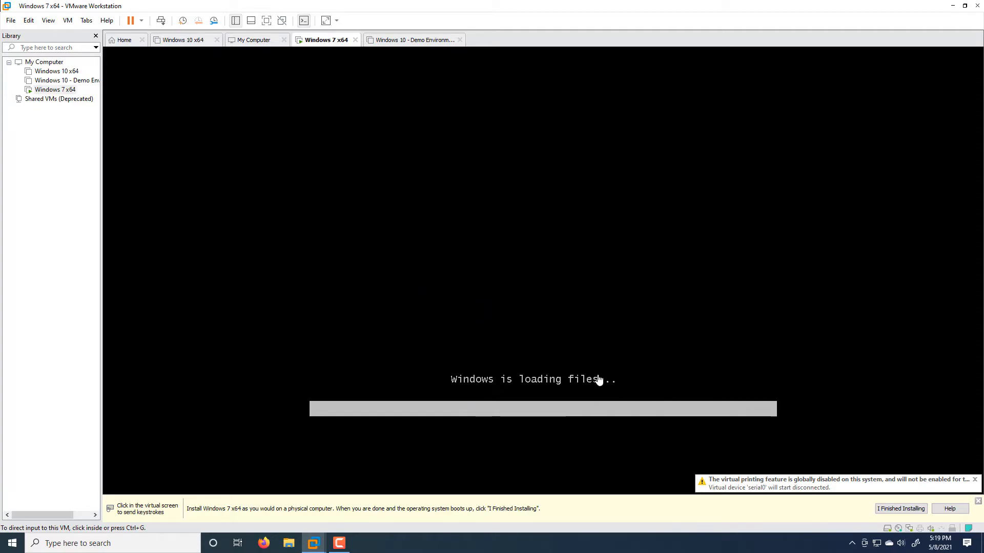
left_click(65, 22)
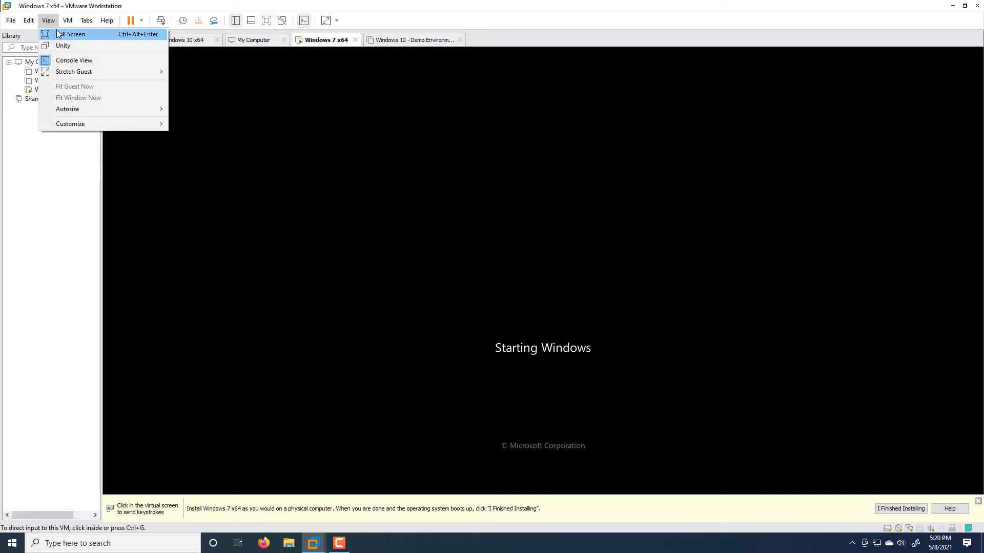
left_click(58, 34)
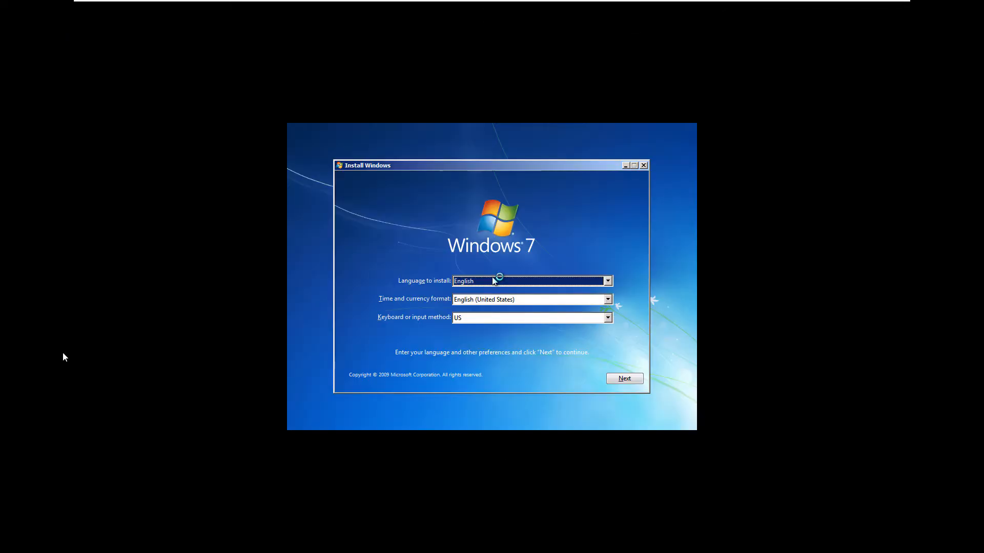
Accept English, English (United States) and the US keyboard in Windows 7 setup and start the installation.
left_click(481, 164)
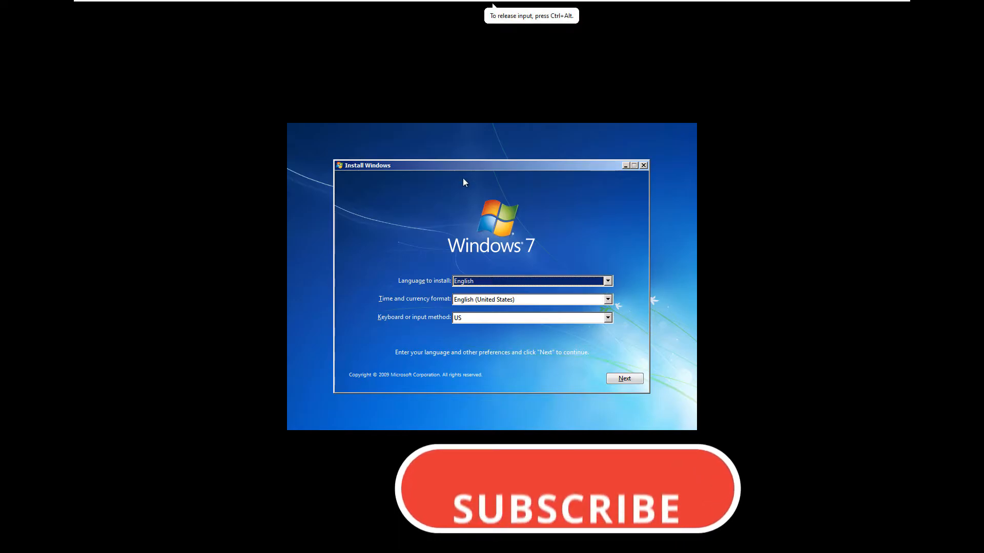
left_click_drag(479, 168, 476, 169)
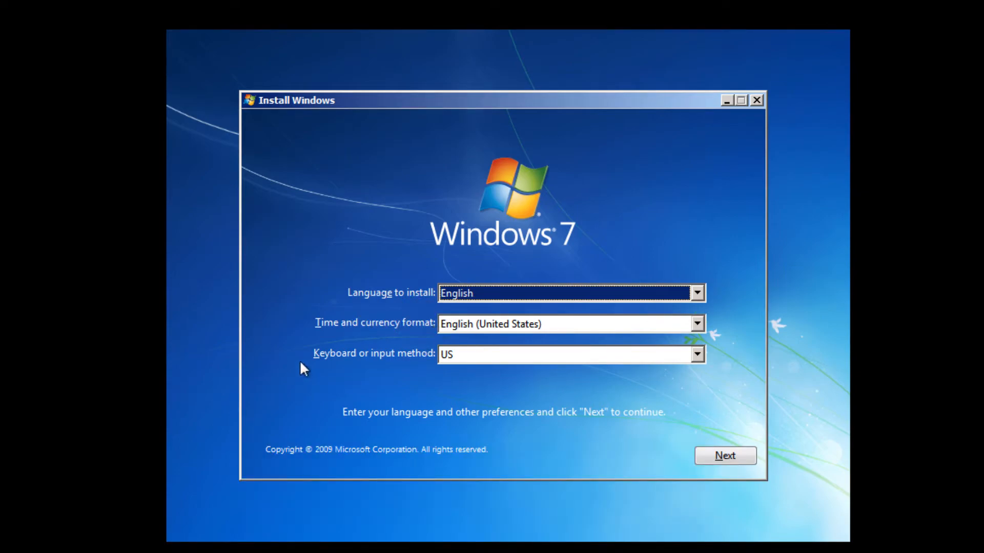
left_click(731, 458)
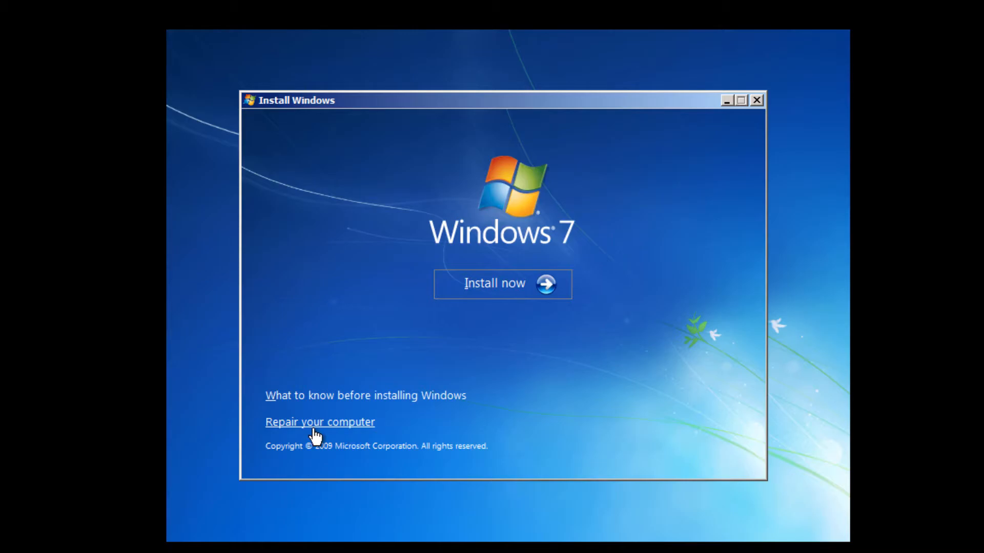
left_click(491, 289)
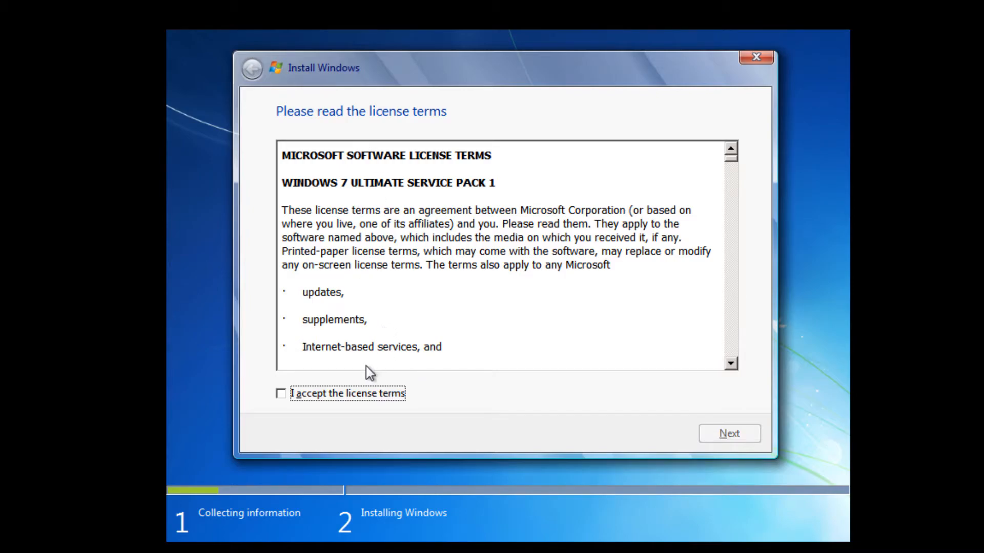
Accept the license terms and choose the Custom (advanced) installation type.
left_click(379, 395)
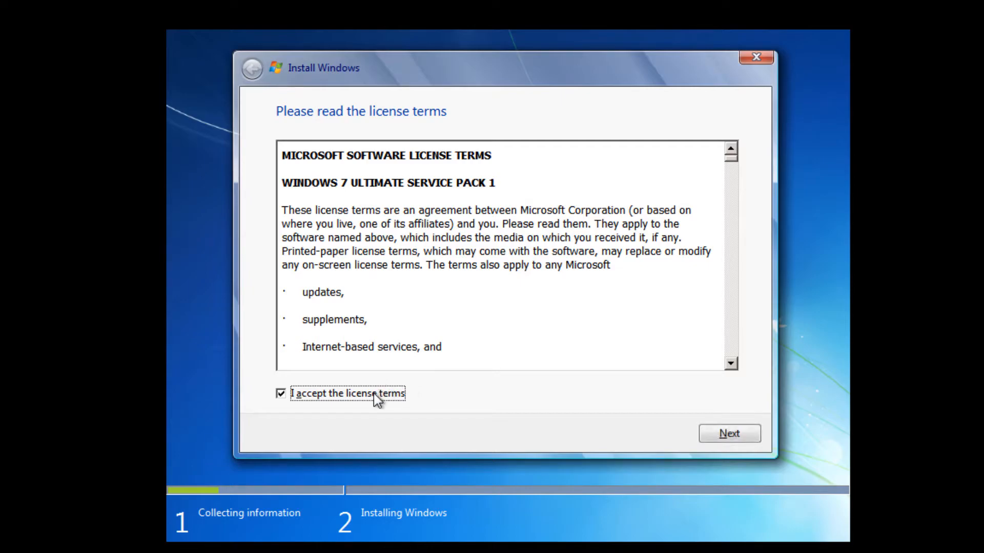
left_click(740, 438)
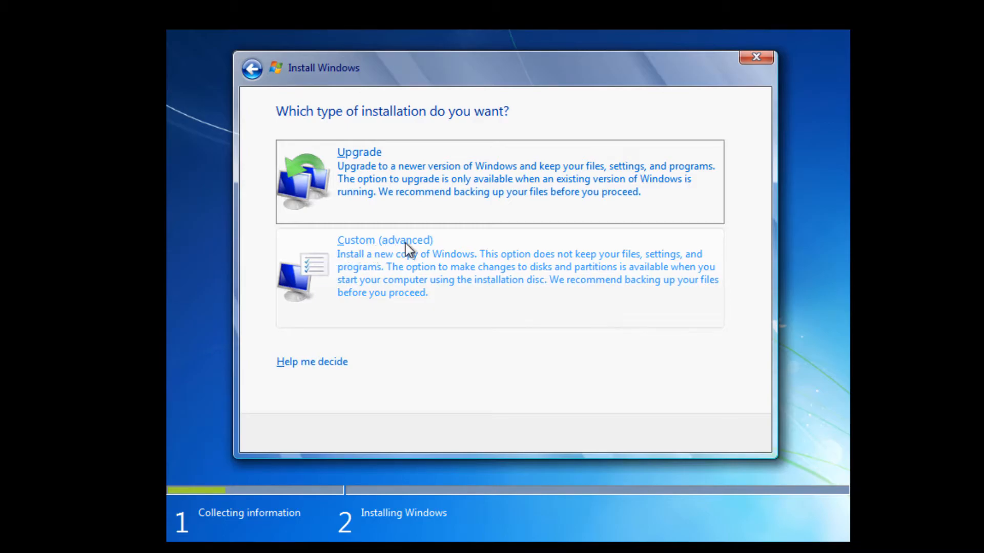
left_click(426, 270)
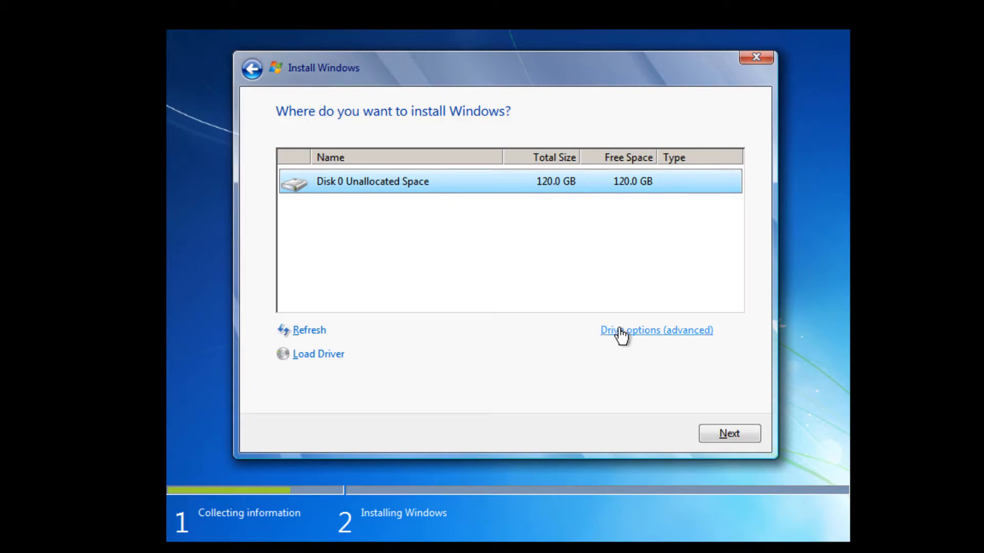
Show the advanced drive options and select the unallocated space on Disk 0.
left_click(653, 334)
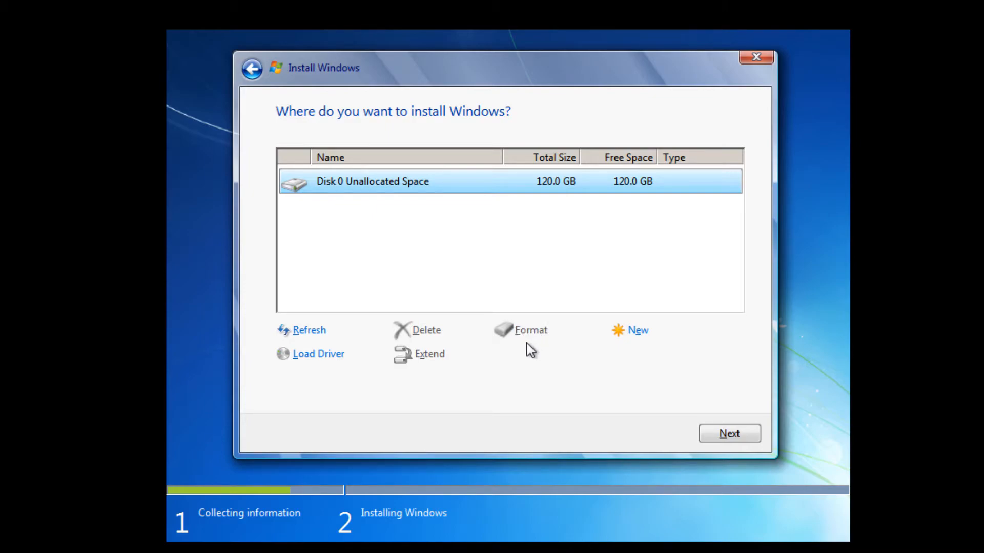
left_click(455, 224)
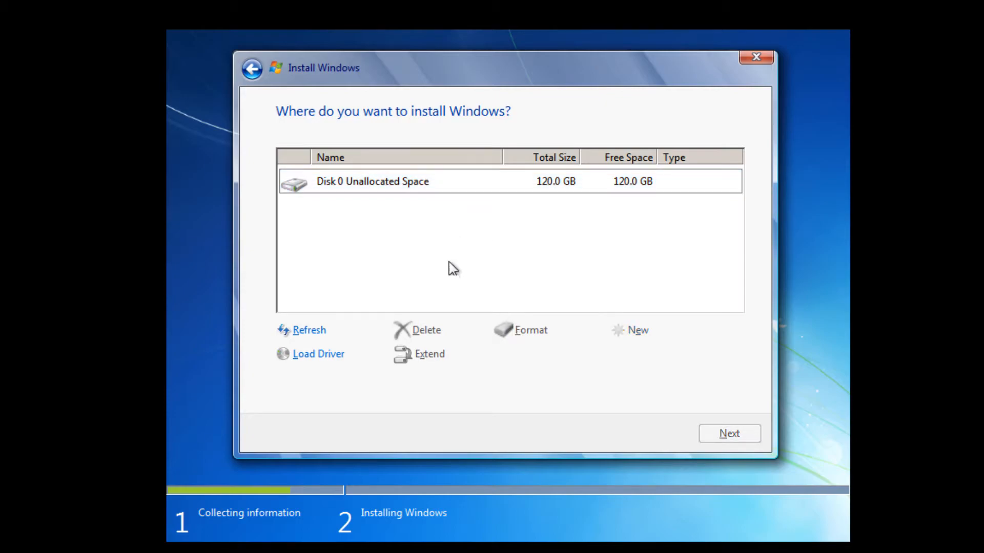
left_click(423, 187)
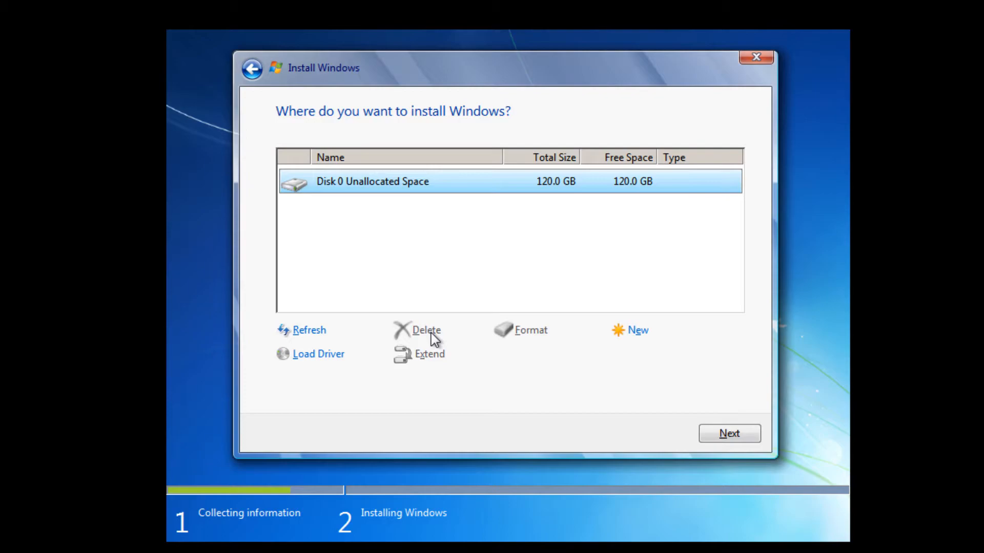
Create a new 10000 MB partition on Disk 0 and allow the additional system partition.
left_click(635, 338)
left_click_drag(576, 354, 535, 353)
left_click(590, 359)
left_click_drag(552, 356, 541, 360)
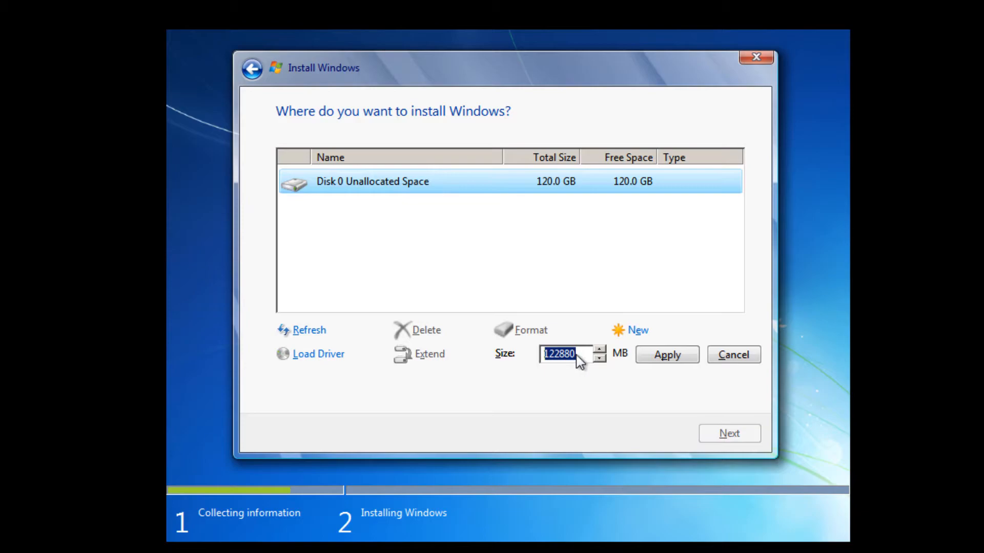
left_click(598, 357)
left_click(598, 357)
left_click(598, 358)
left_click(599, 358)
key("BackSpace")
key("BackSpace")
key("BackSpace")
key("BackSpace")
key("BackSpace")
type("0000")
left_click(686, 358)
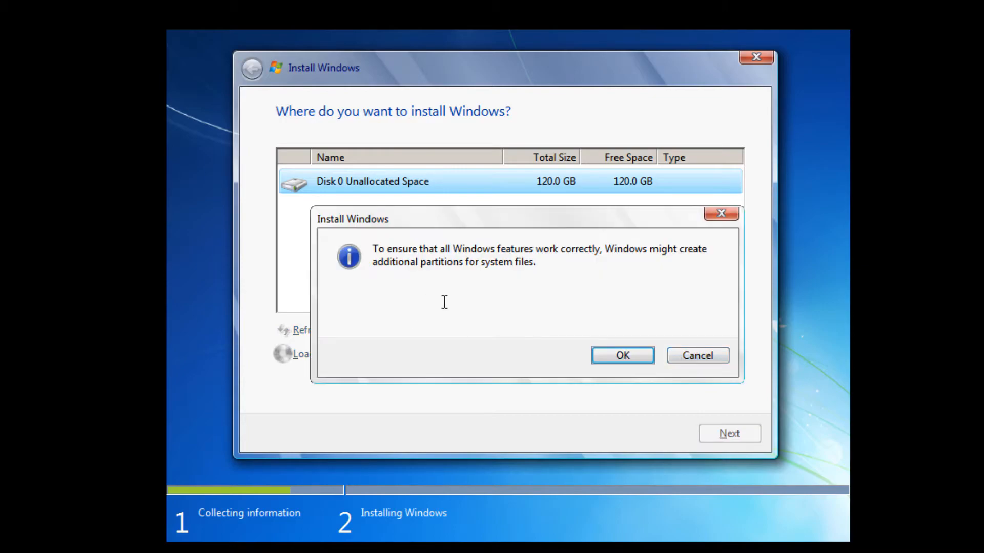
left_click(635, 356)
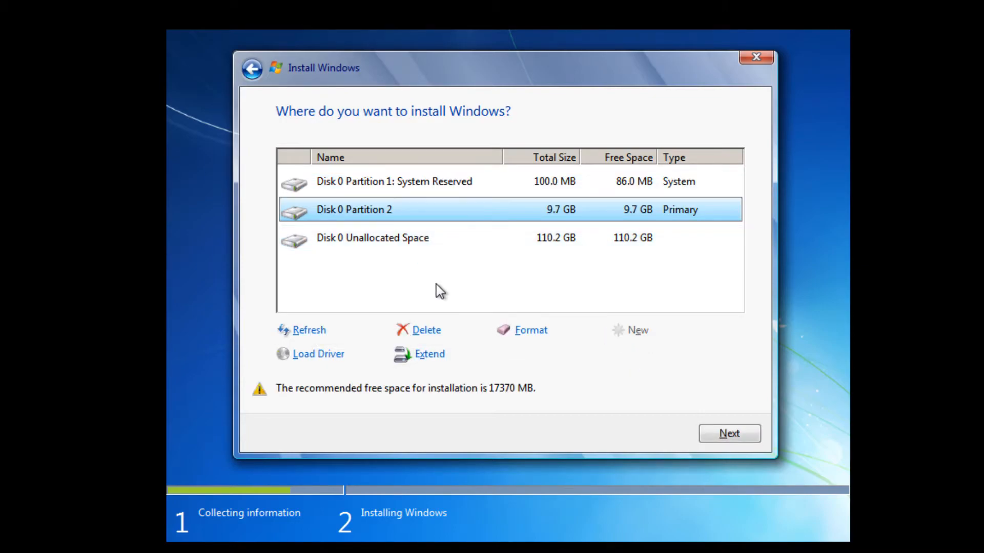
Format Disk 0 Partition 2, accepting the loss of its data.
left_click(431, 245)
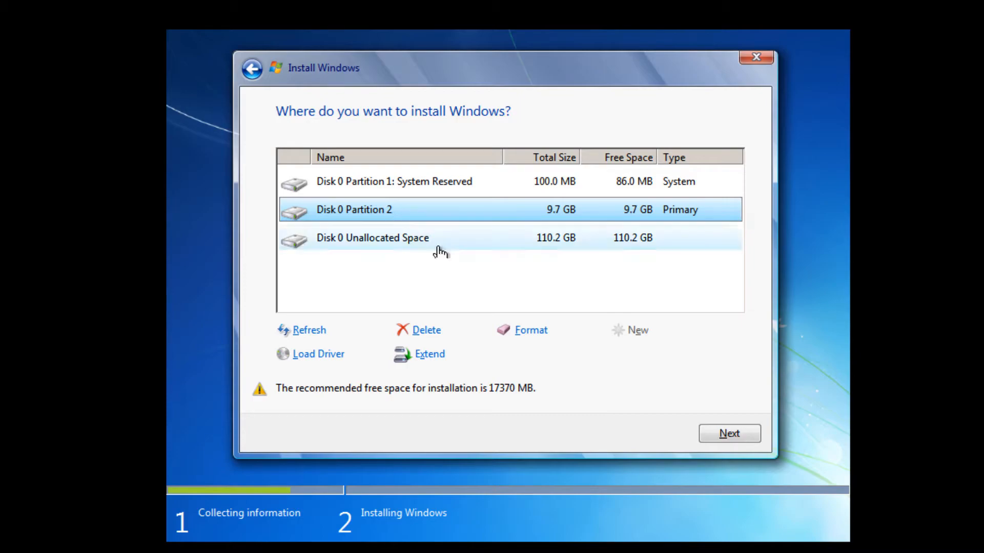
left_click(531, 332)
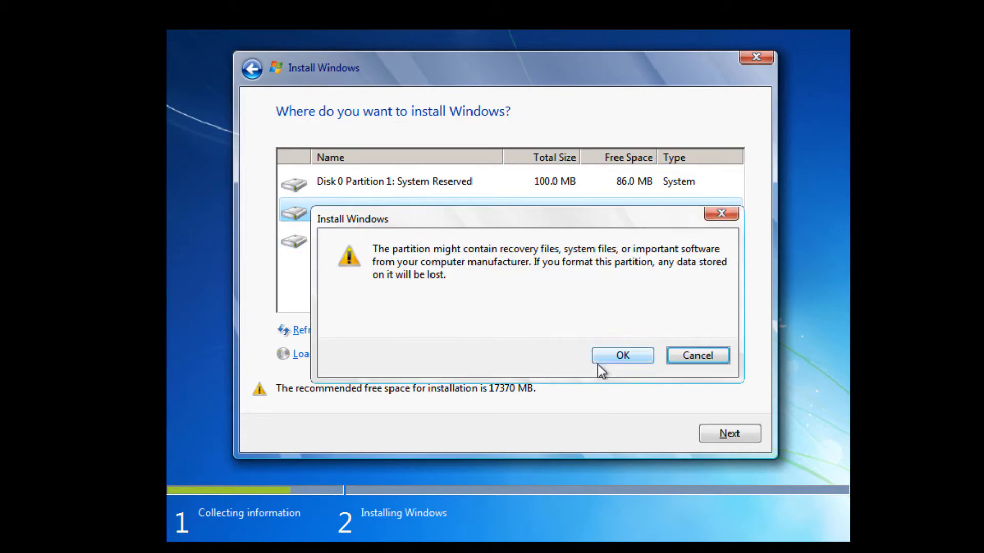
left_click(612, 358)
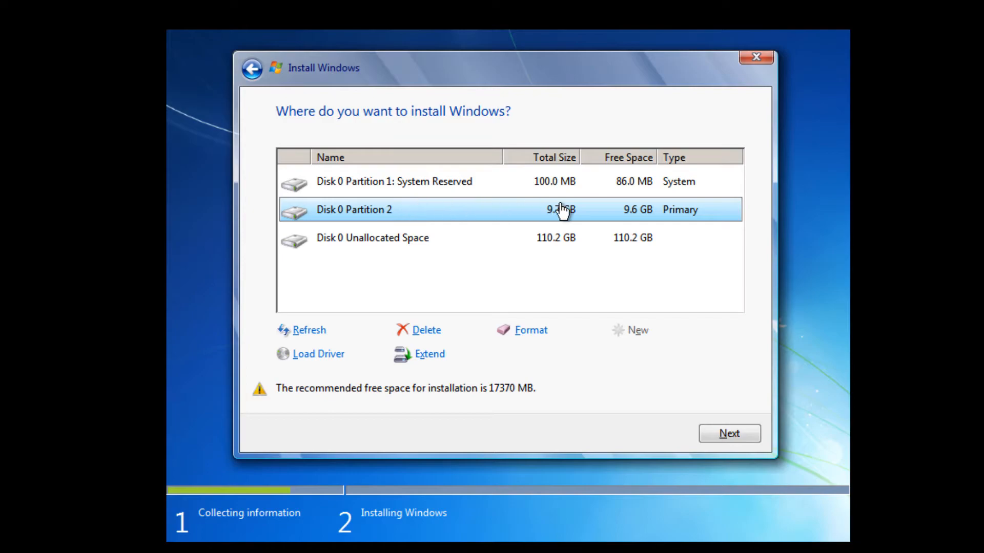
Delete the System Reserved partition and the remaining primary partition from Disk 0.
left_click(527, 185)
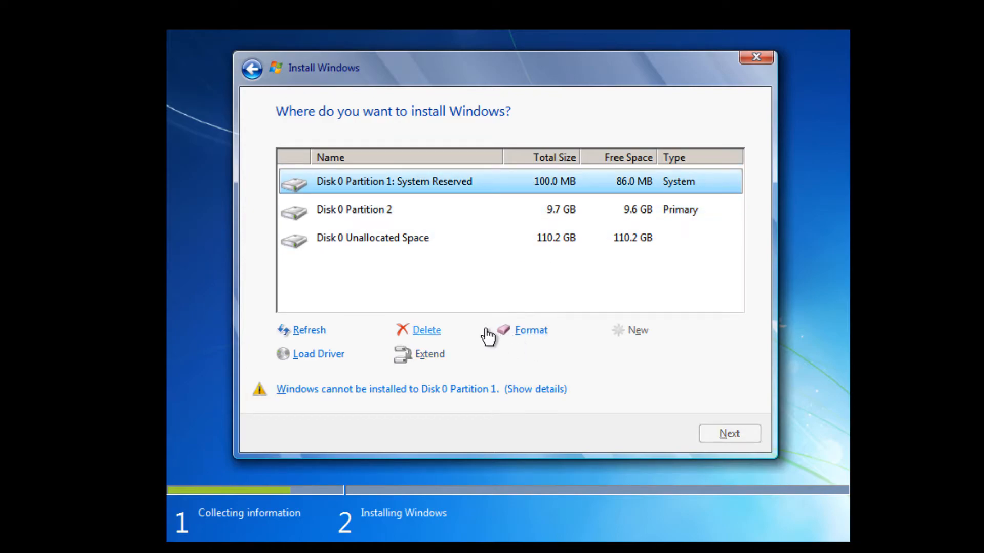
left_click(428, 332)
left_click(609, 355)
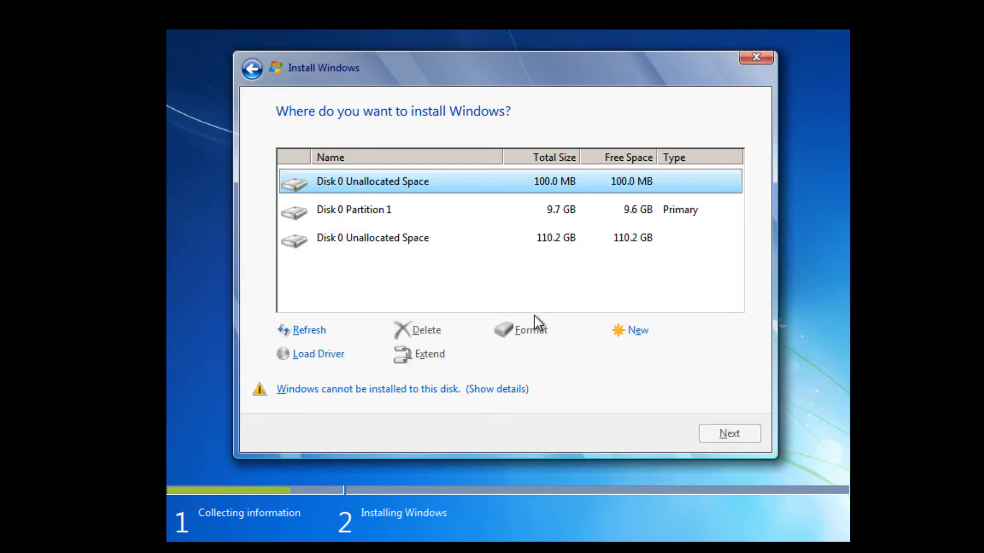
left_click(430, 217)
left_click(435, 333)
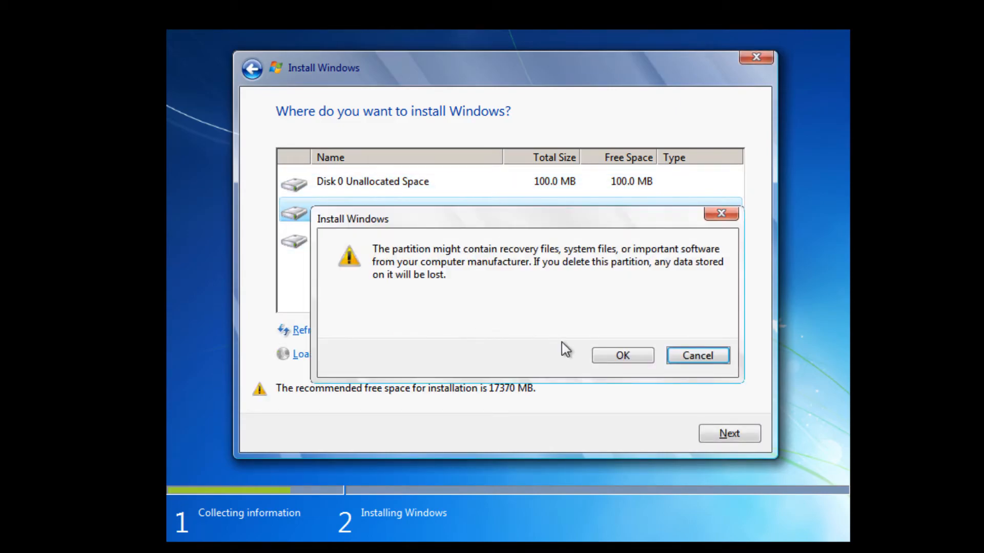
left_click(612, 357)
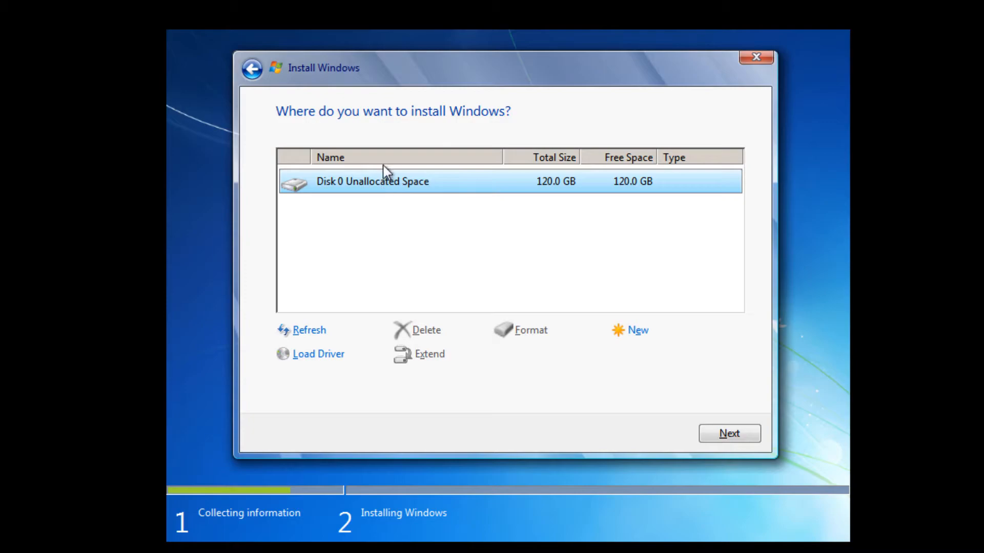
Install Windows on the unallocated space of Disk 0.
left_click(733, 433)
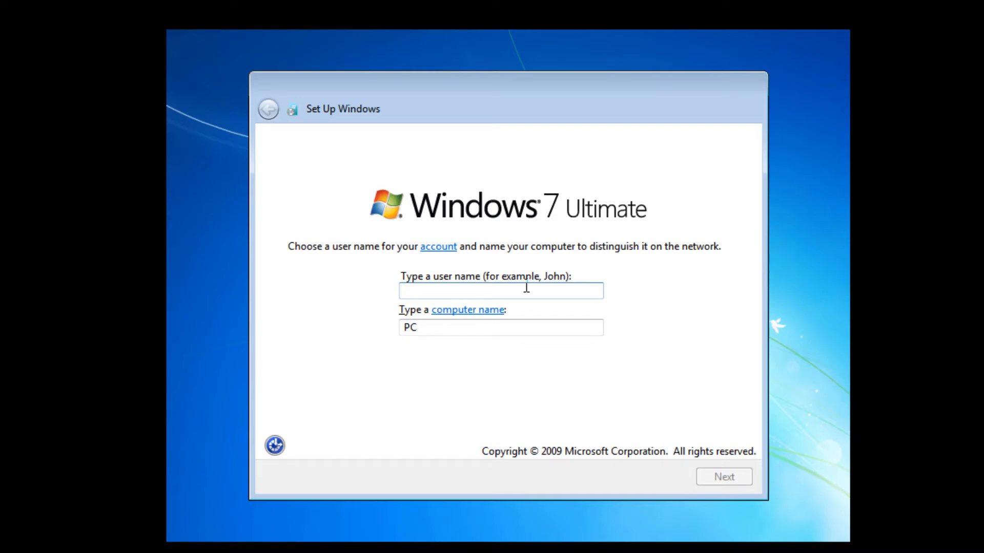
Set the account's user name to admin and continue with the password left blank.
type("admin")
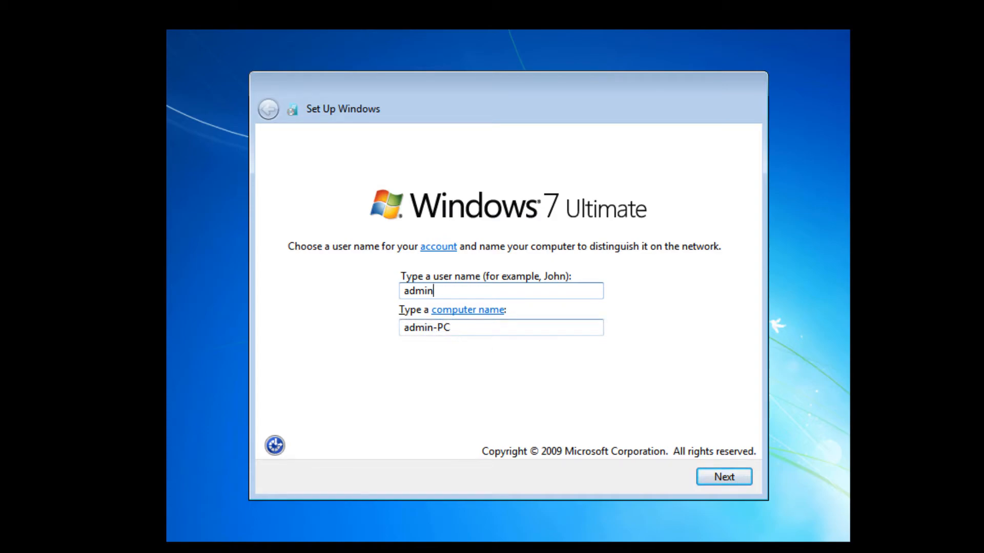
left_click(713, 472)
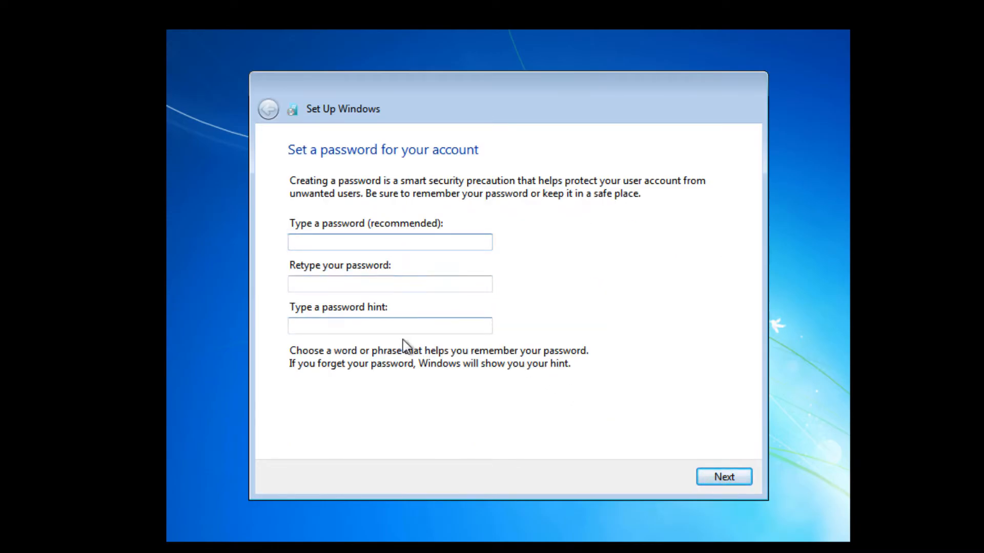
left_click(712, 478)
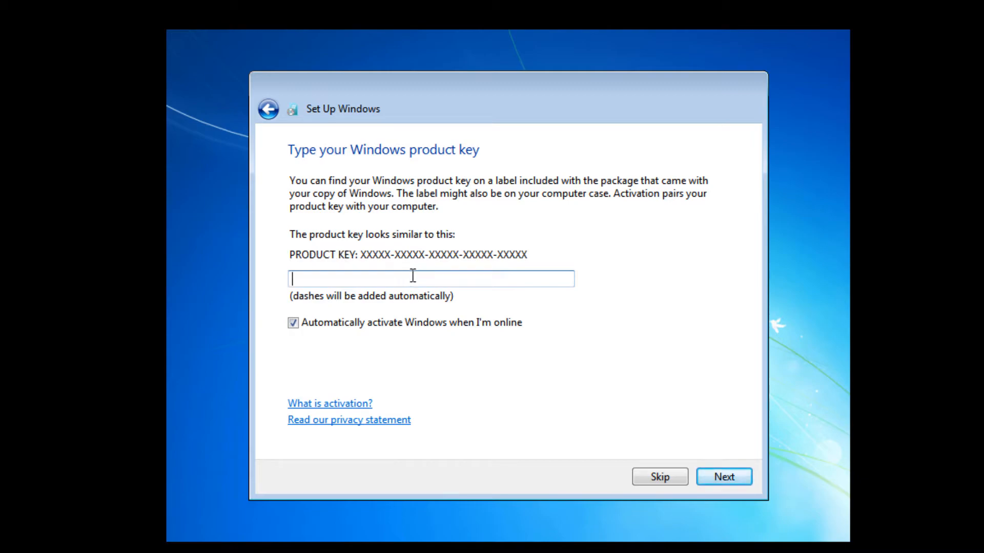
Skip the Windows product key with automatic activation turned off, and choose the recommended update settings.
left_click(291, 324)
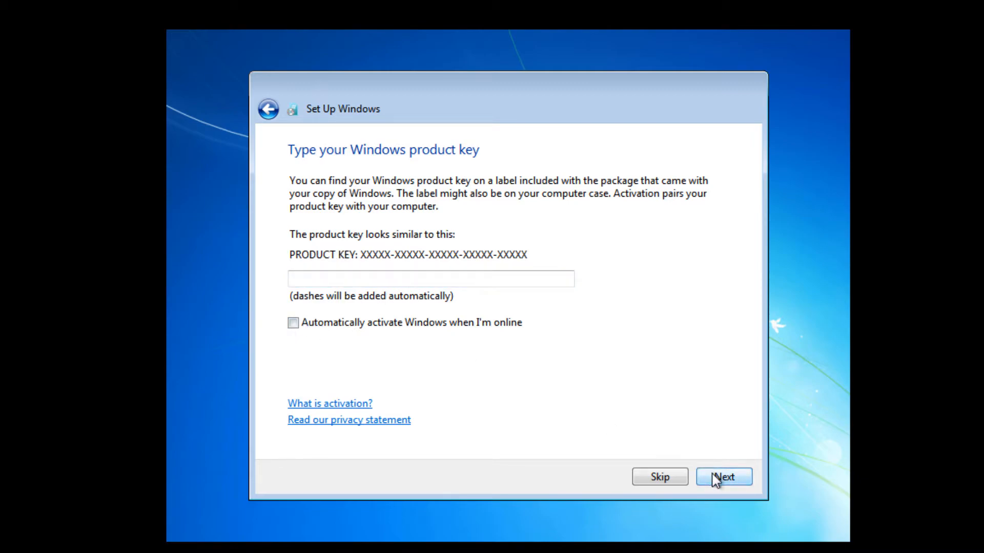
left_click(668, 479)
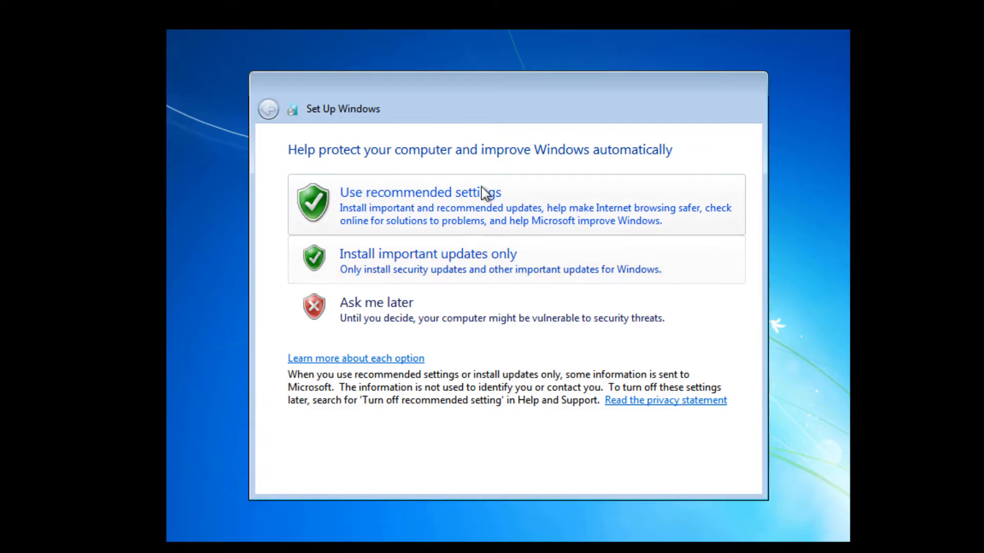
left_click(435, 214)
Set the time zone to Eastern Time (US & Canada) and the network location to Home network.
left_click(349, 209)
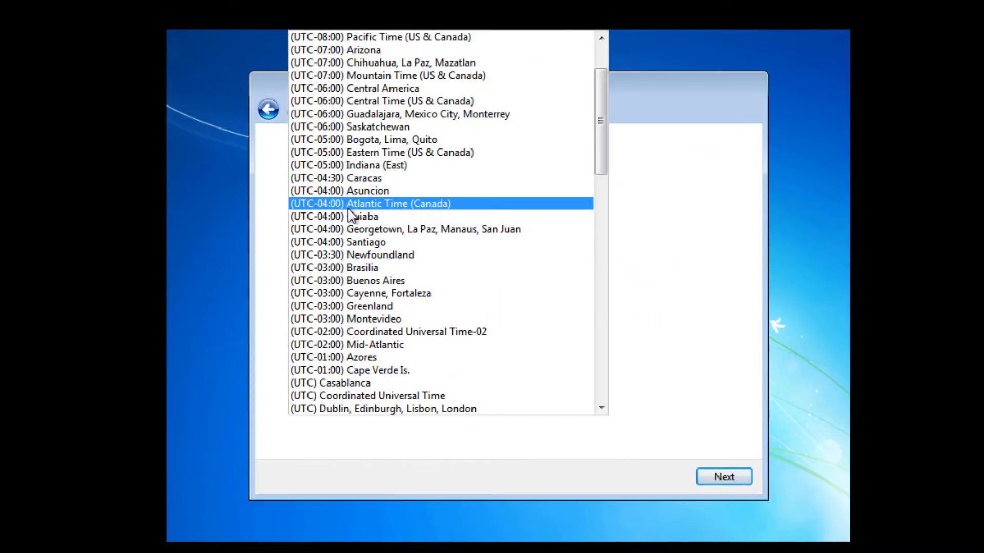
left_click(390, 153)
left_click(733, 477)
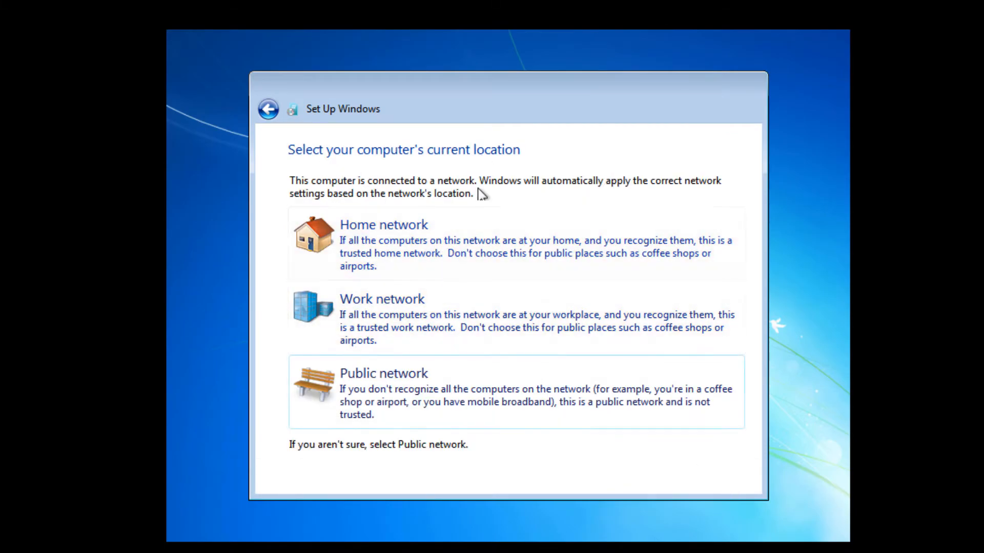
left_click(427, 245)
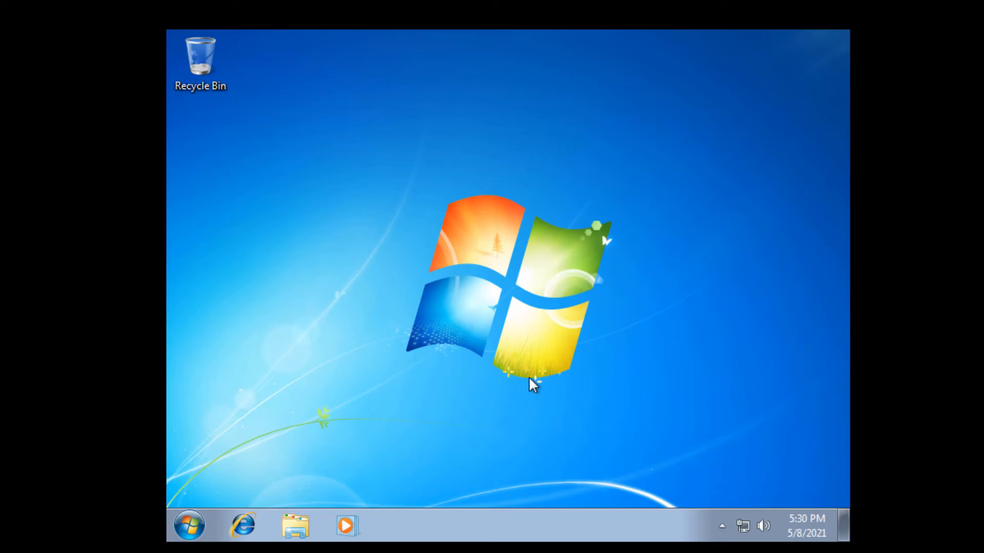
Examine the hidden notification icons and the volume control on the new desktop.
left_click(723, 525)
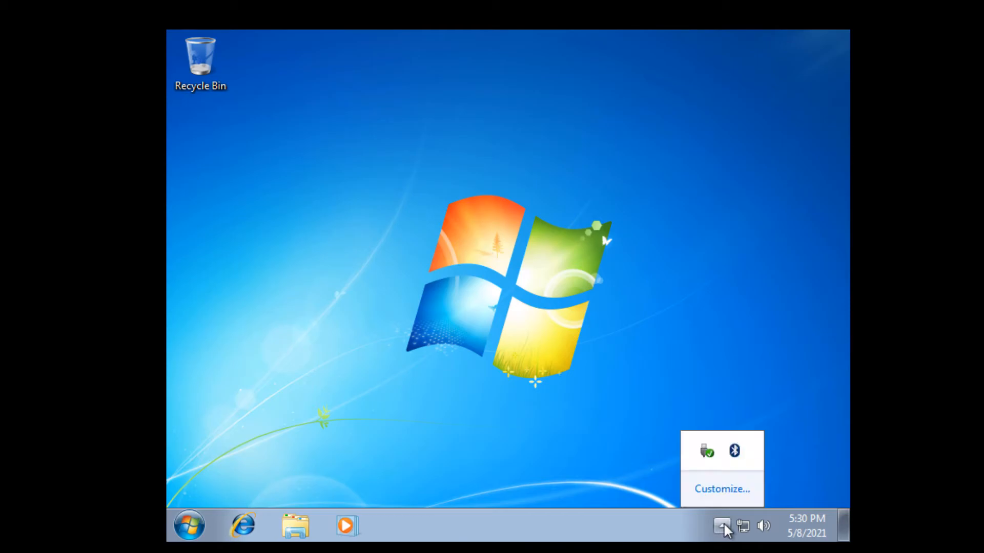
left_click(722, 528)
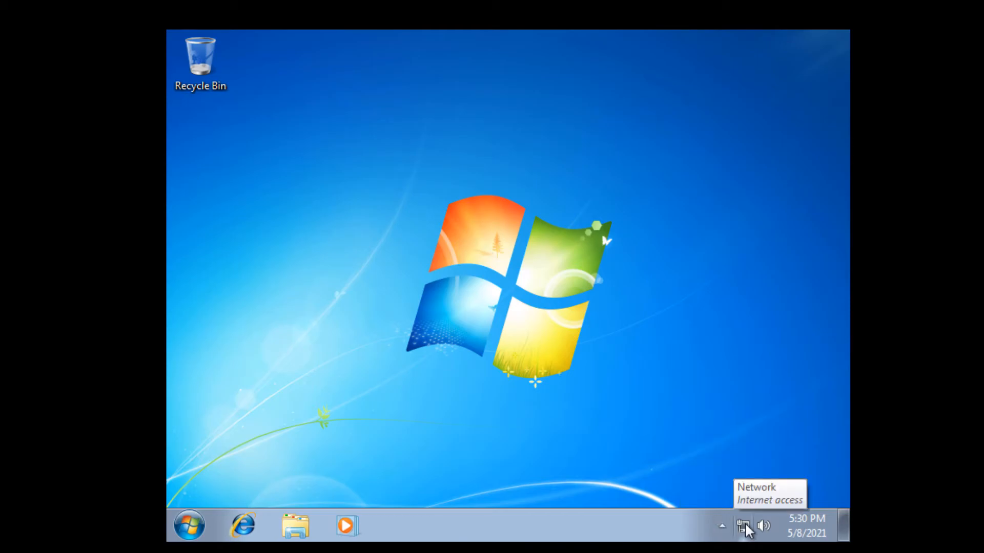
left_click(763, 530)
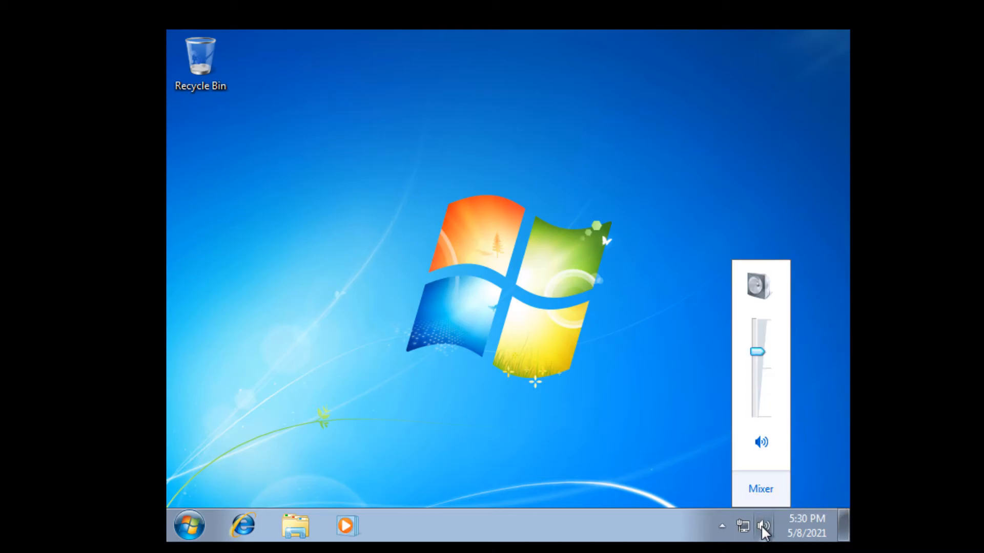
Set the desktop's screen resolution to 1920 × 1080 and keep the changed display settings.
right_click(598, 390)
left_click(535, 341)
left_click(425, 273)
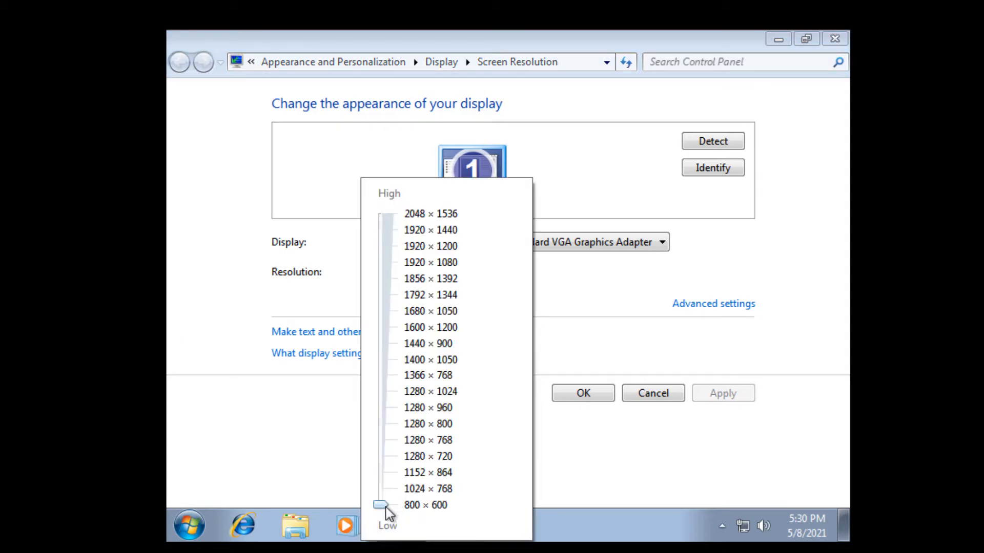
left_click_drag(388, 513, 402, 279)
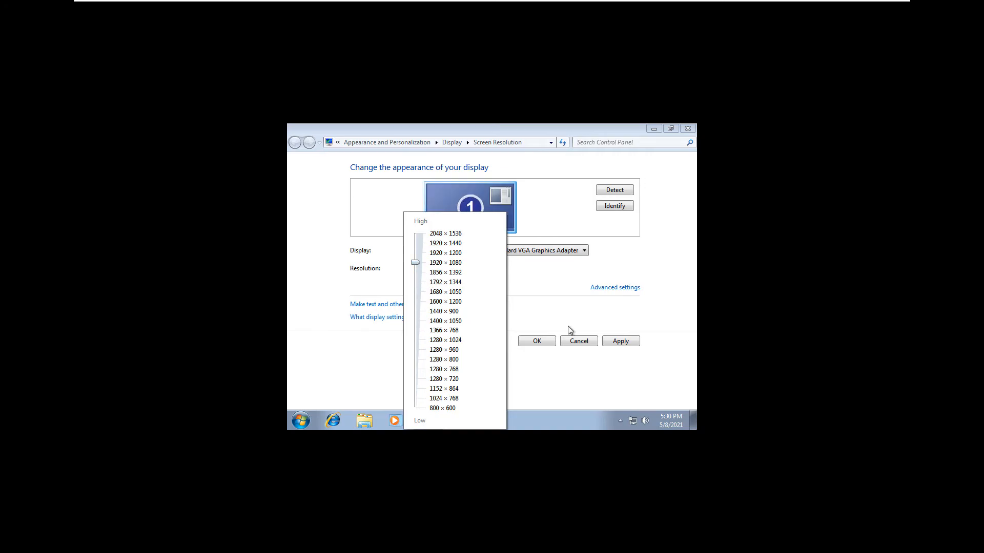
left_click(621, 341)
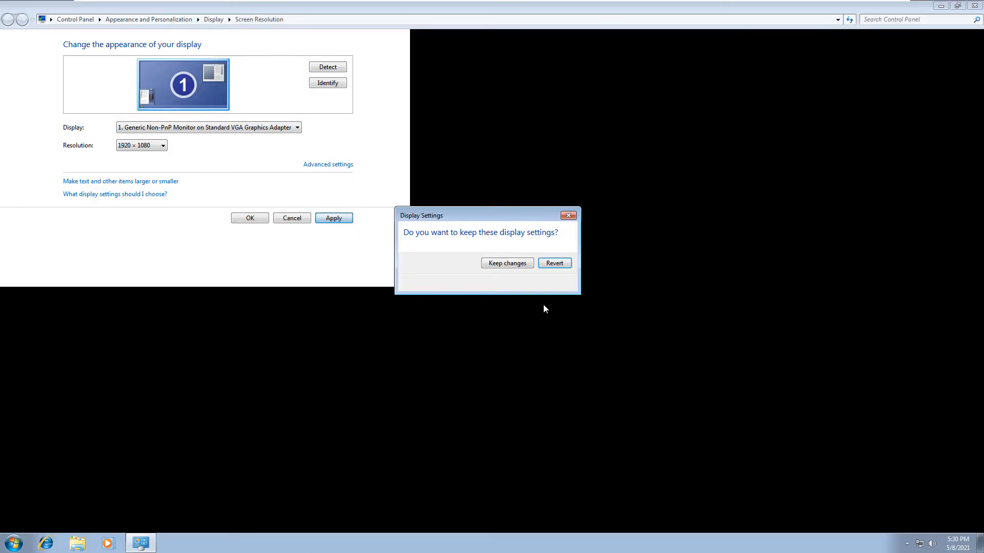
left_click(518, 265)
left_click(544, 219)
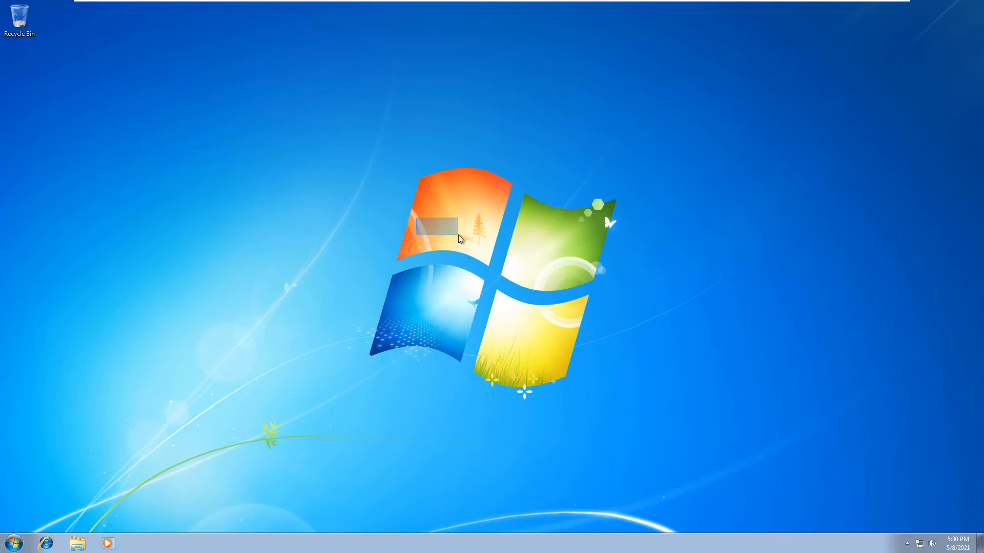
Check for new updates with Windows Update, and close its window.
left_click(14, 543)
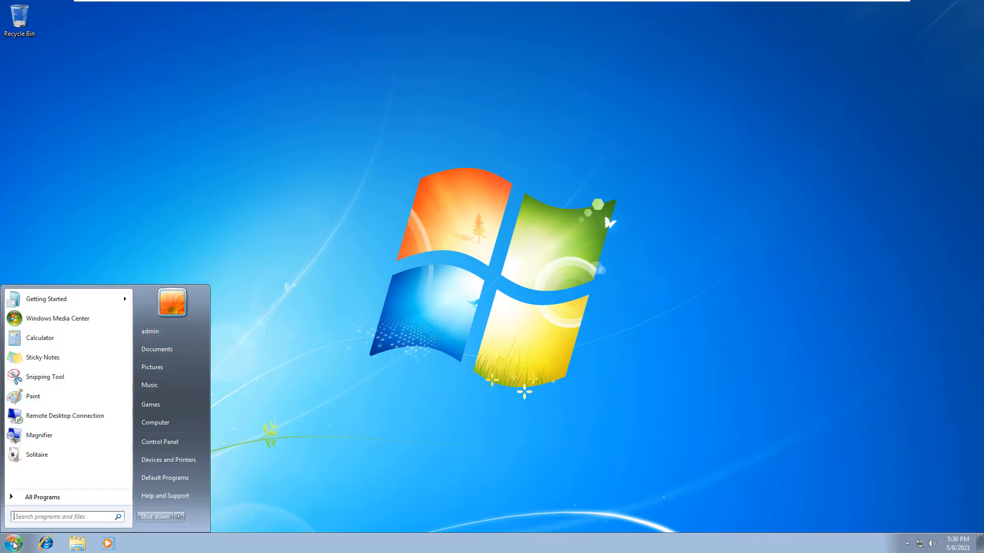
left_click(41, 497)
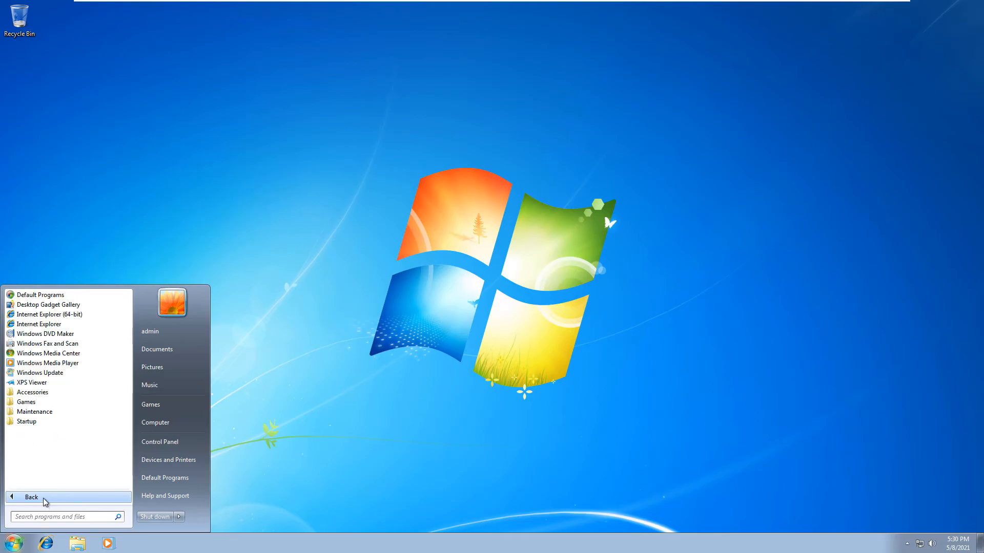
left_click(40, 373)
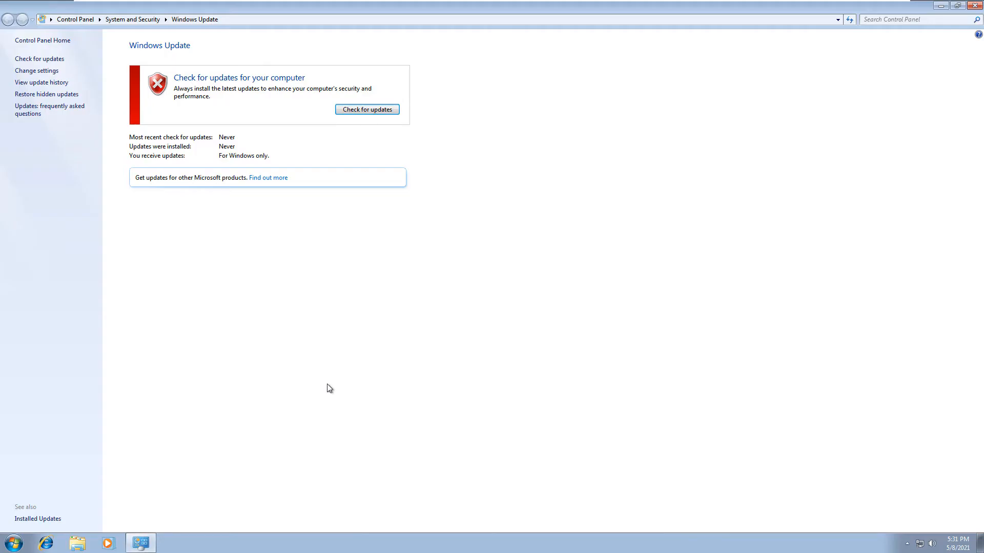
left_click(358, 109)
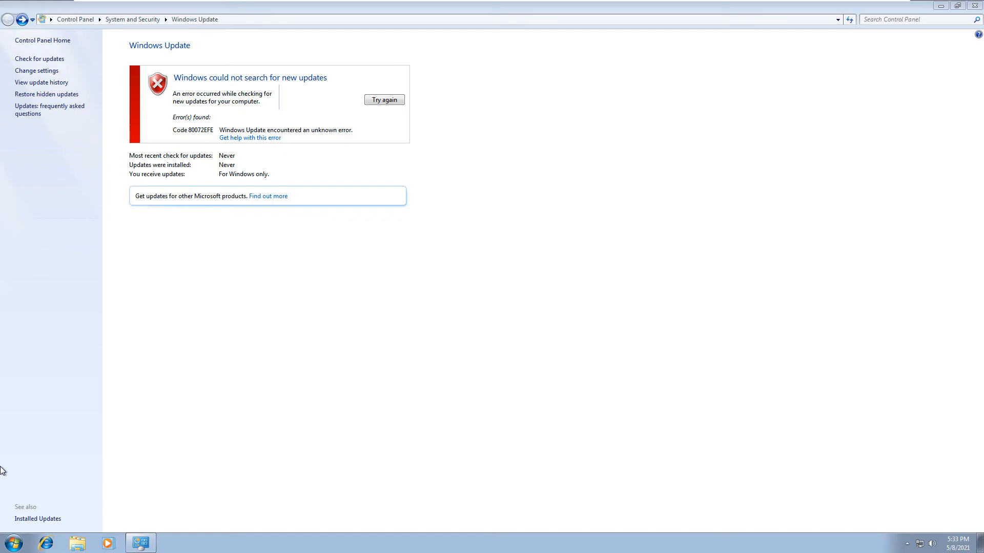
left_click(976, 6)
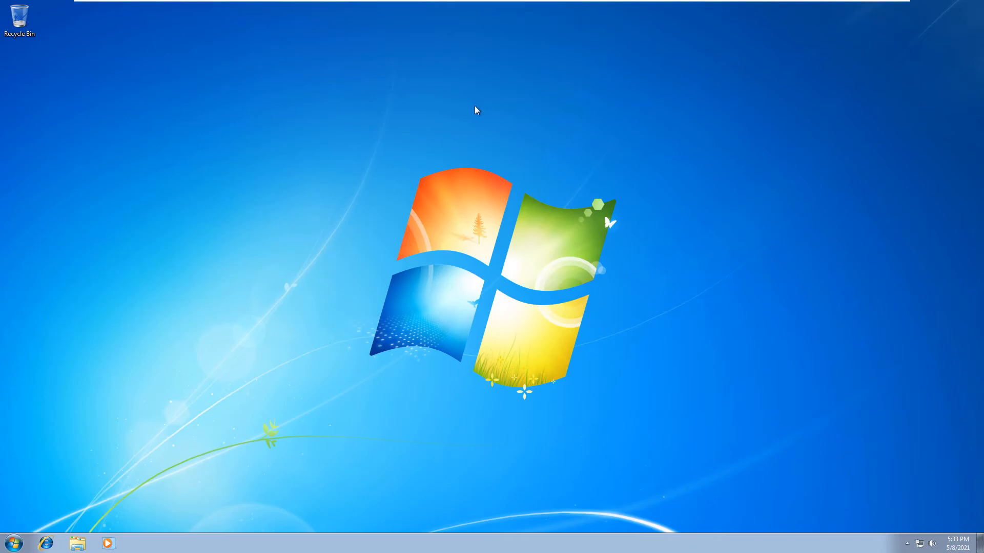
Look over the list of installed programs, and check the hidden notification icons and network connection status.
left_click(18, 549)
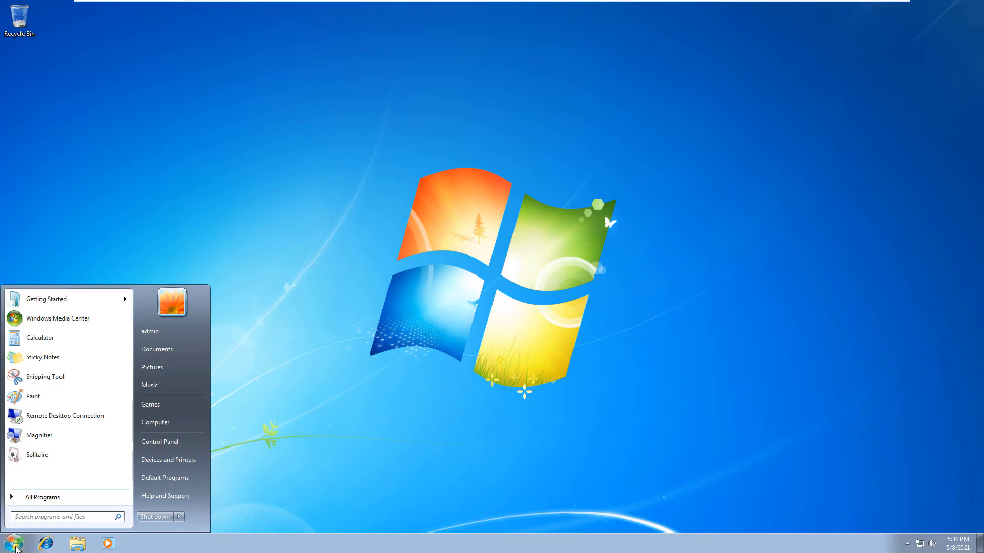
left_click(56, 502)
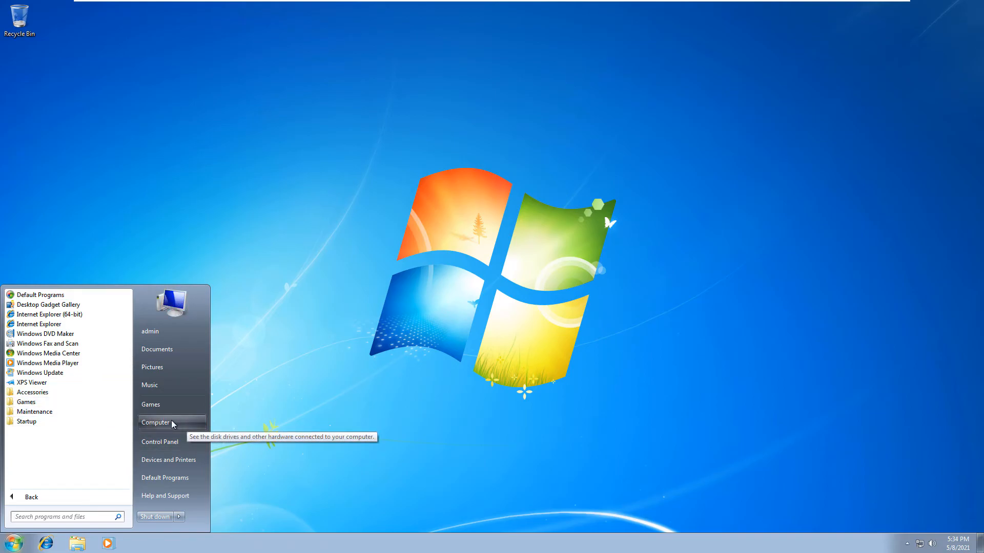
left_click(413, 378)
left_click(908, 544)
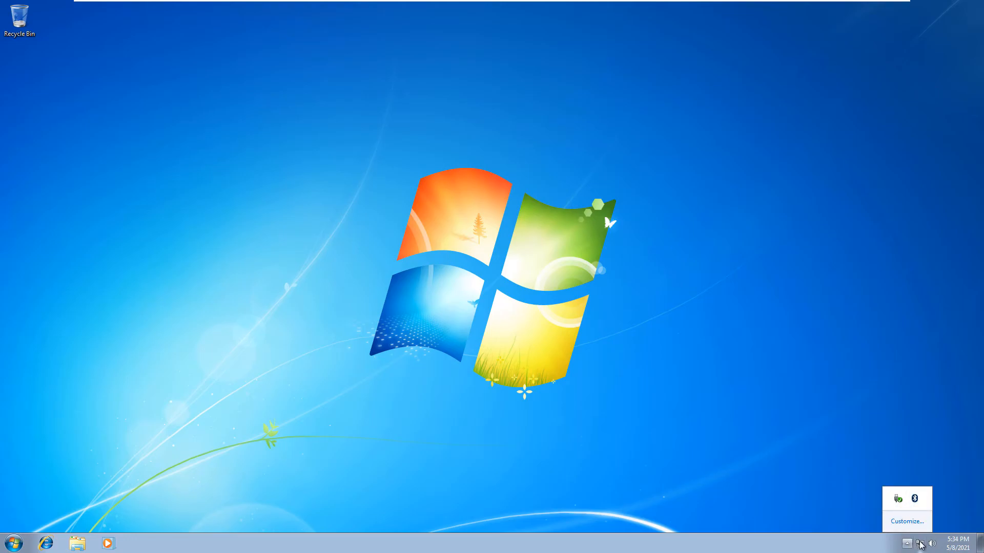
left_click(920, 544)
left_click(664, 448)
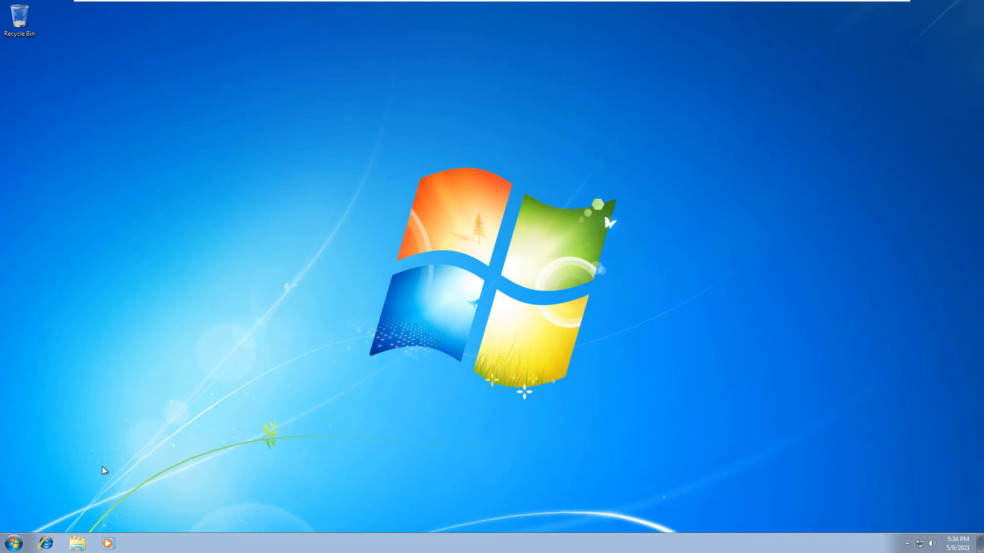
Open google.com in Internet Explorer and move the browser window nearer to the middle of the desktop.
left_click(46, 543)
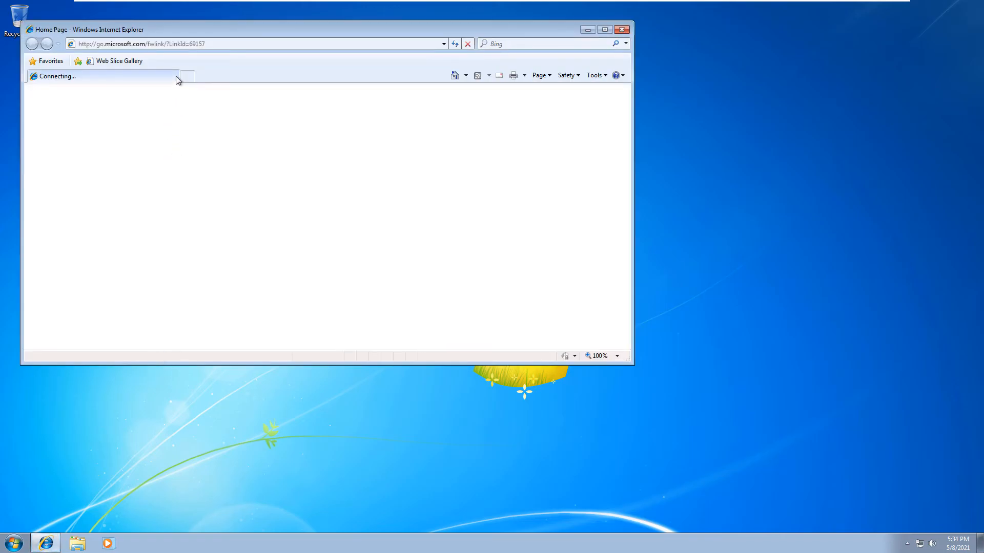
left_click(190, 47)
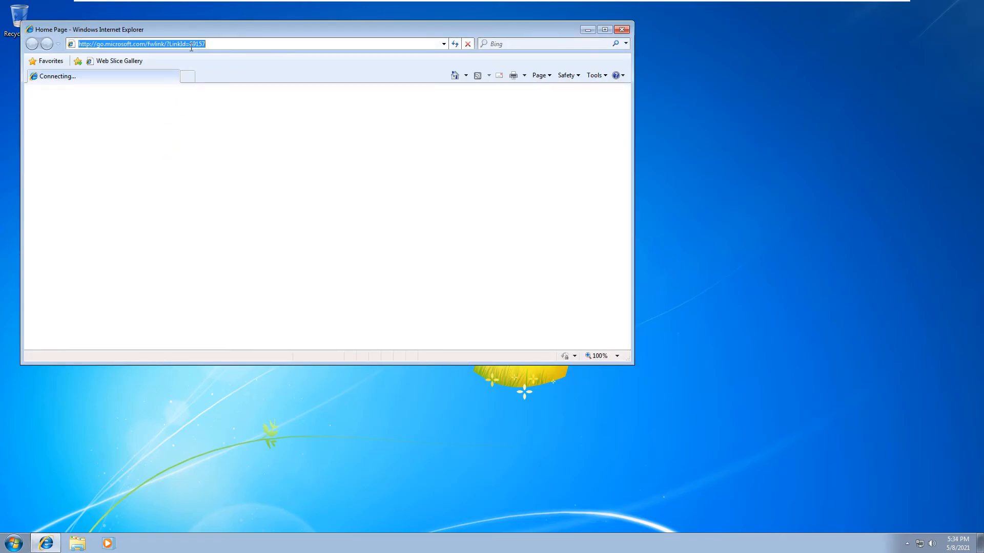
type("googlw")
type(".co")
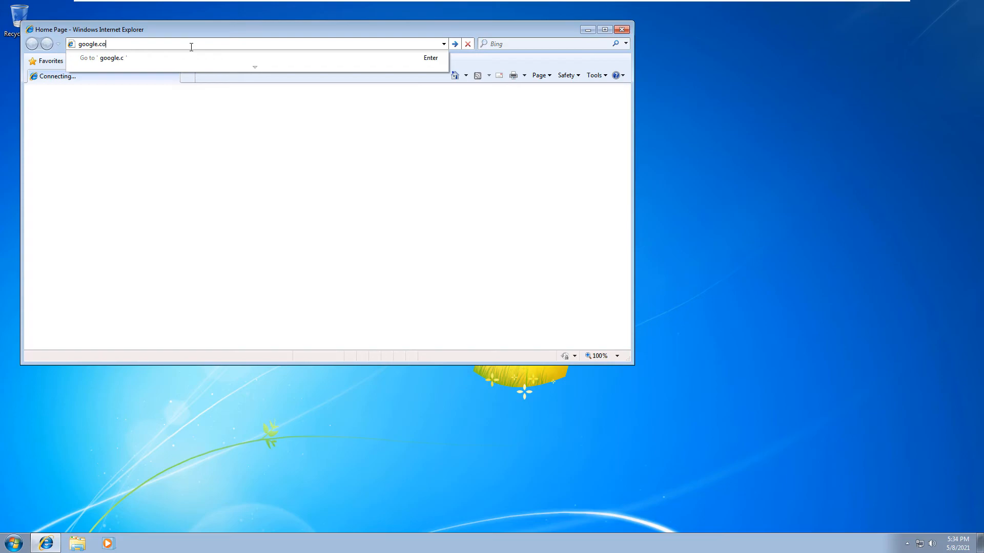
type("m")
key("Return")
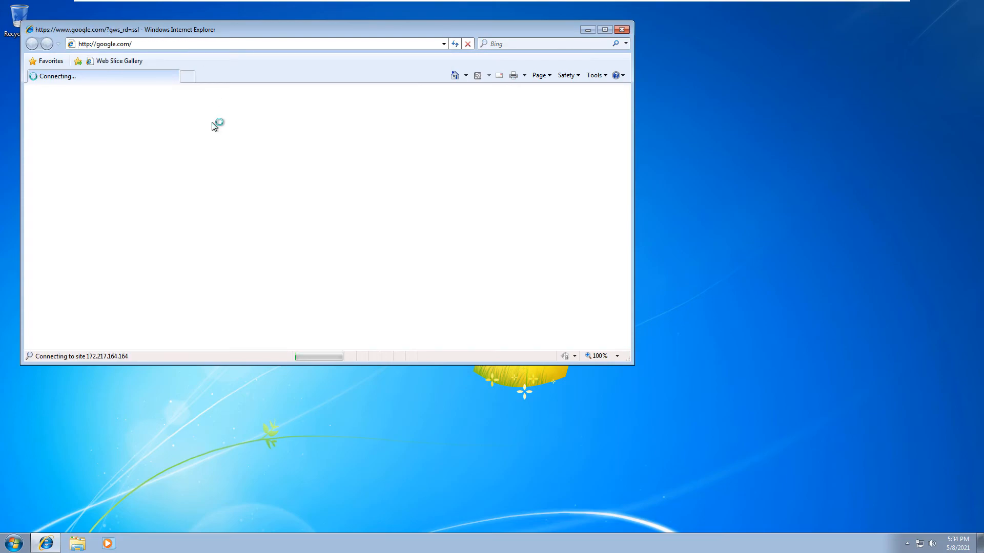
left_click_drag(186, 33, 282, 106)
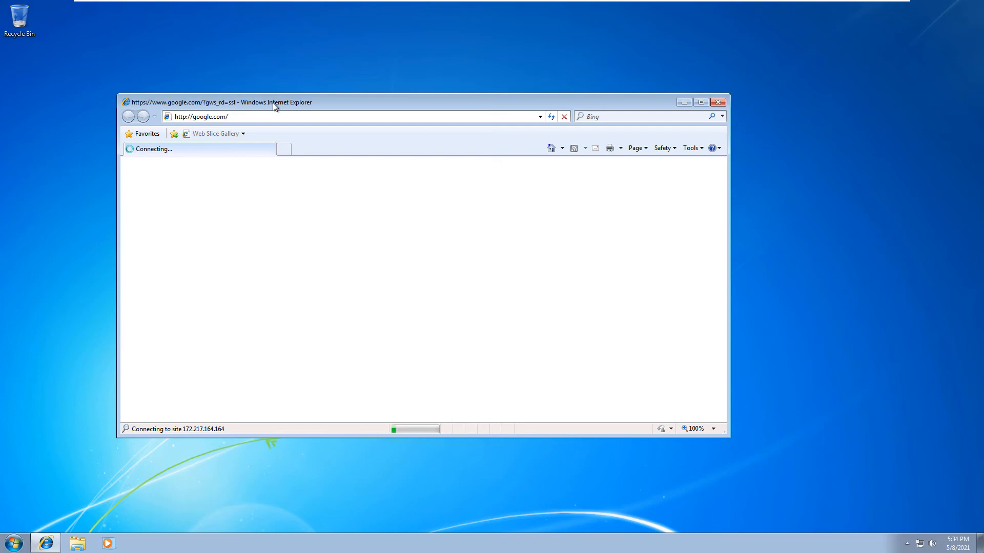
left_click_drag(273, 104, 287, 97)
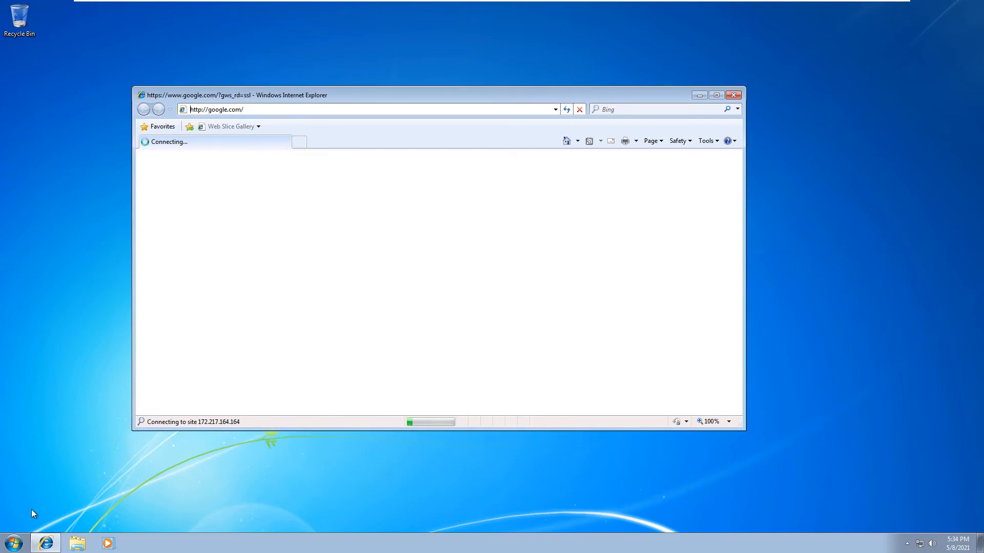
left_click(19, 546)
type("acti")
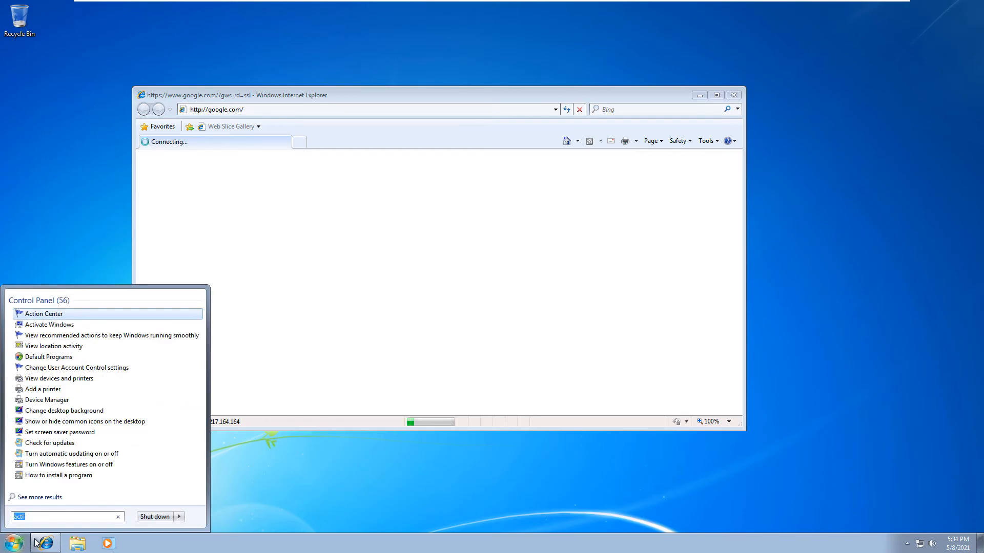
key("Escape")
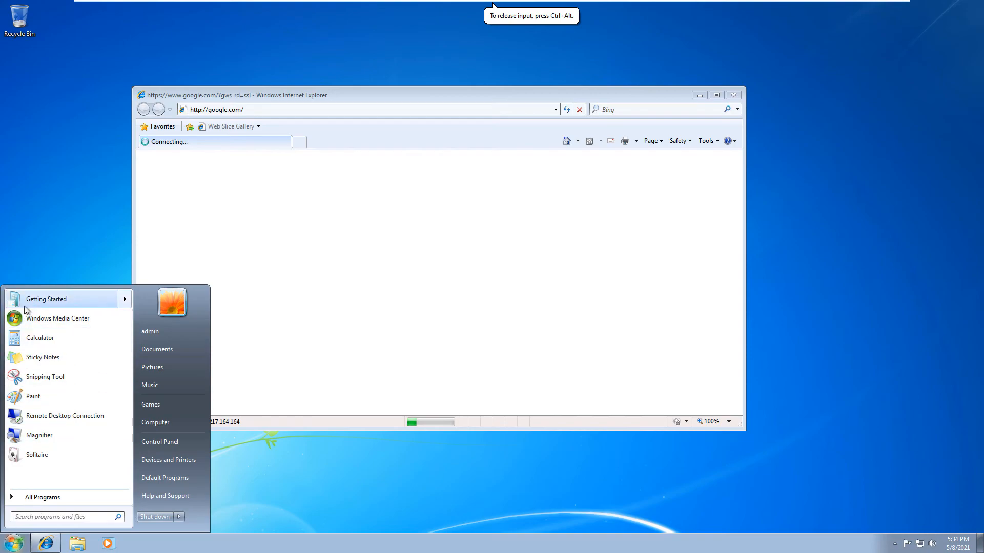
View the computer's system properties and activation section, and open the product key change dialog without entering a key.
right_click(163, 423)
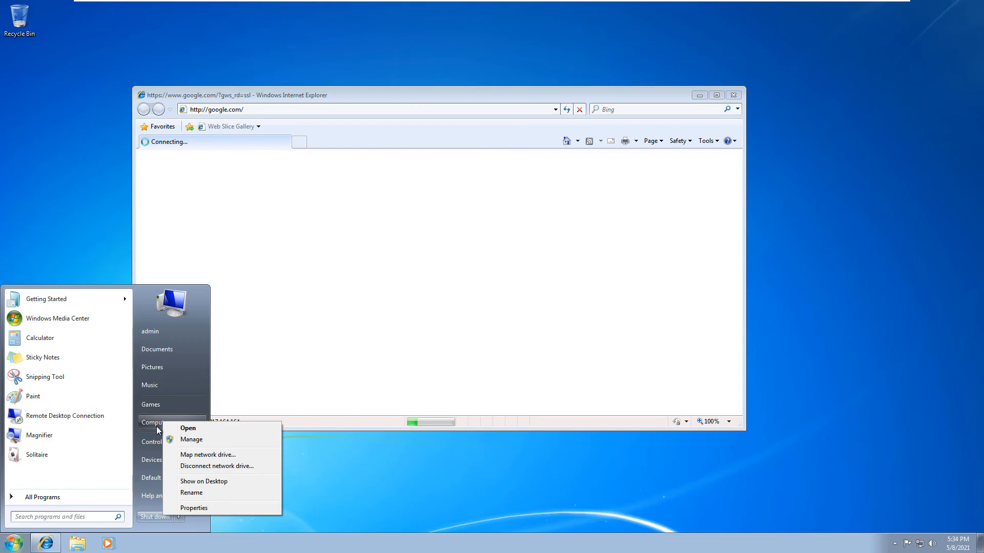
left_click(193, 508)
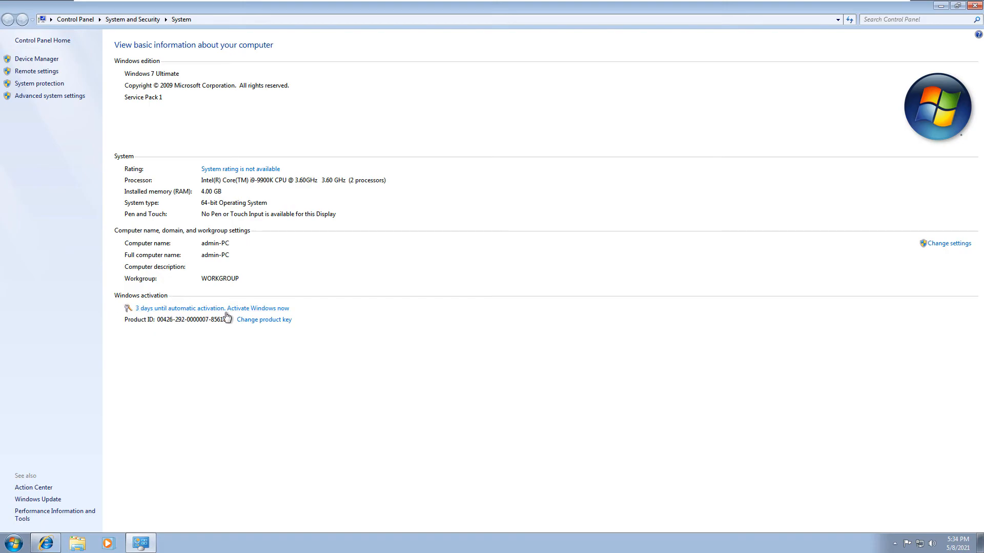
left_click(261, 324)
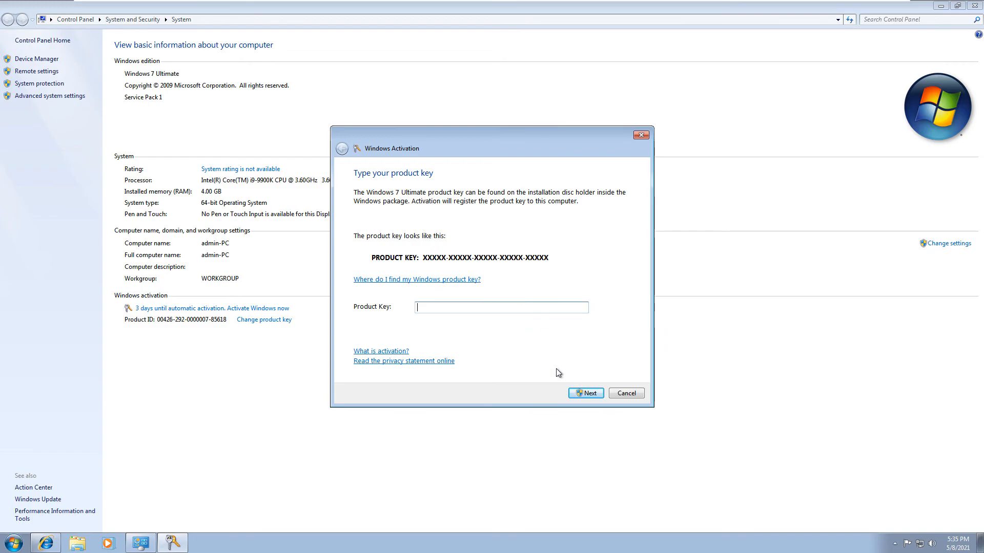
left_click(618, 395)
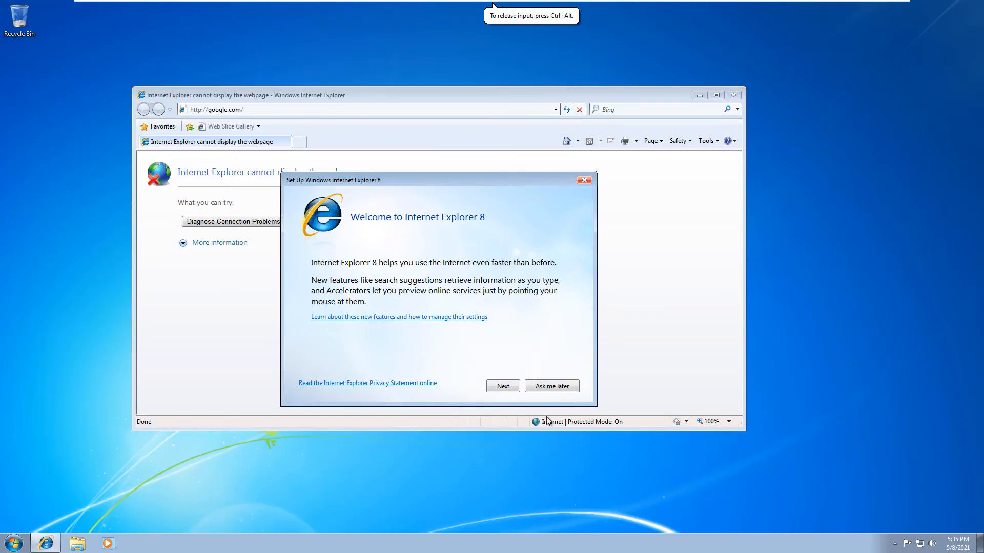
Postpone the Internet Explorer 8 setup and look through the open browser tabs.
left_click(561, 389)
left_click(215, 143)
left_click(281, 143)
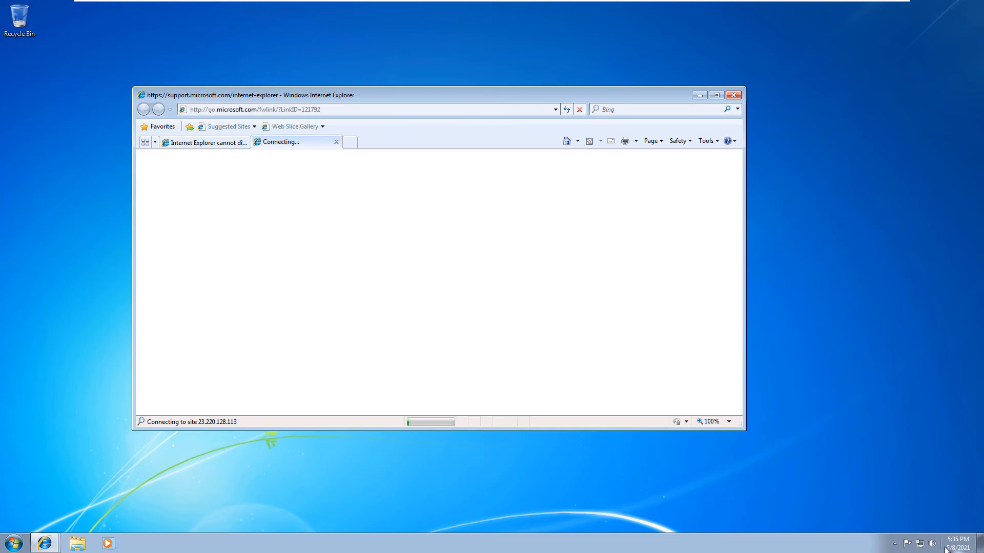
Open the Network and Sharing Center to examine the virtual machine's network connection.
right_click(920, 543)
left_click(917, 534)
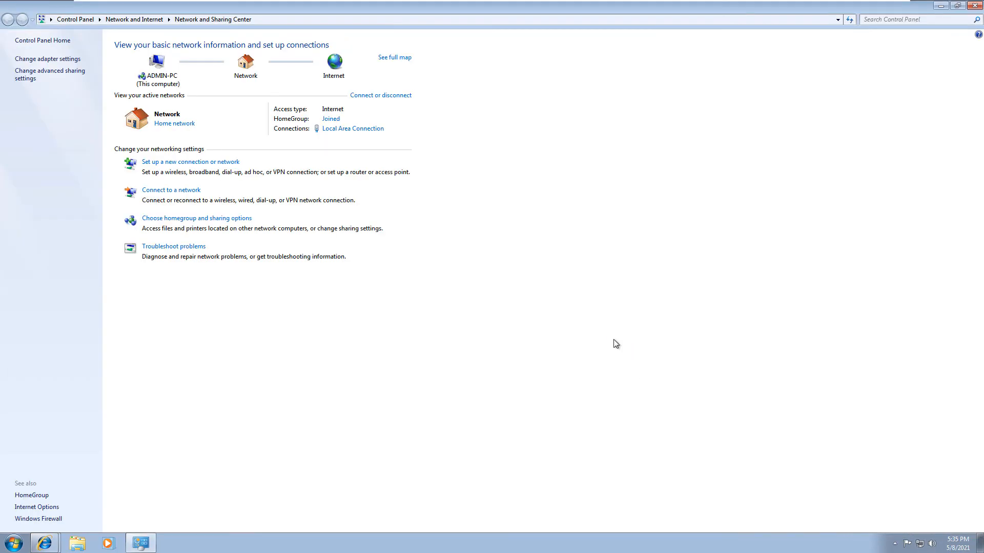
Examine the Local Area Connection's status and its Internet Protocol Version 4 properties without changing settings, and close the network window.
left_click(332, 129)
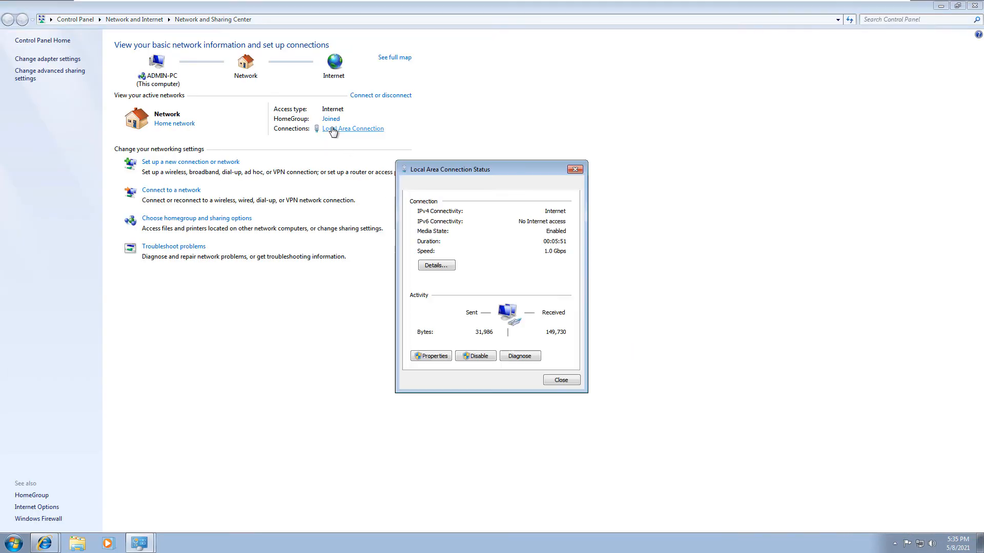
left_click(560, 382)
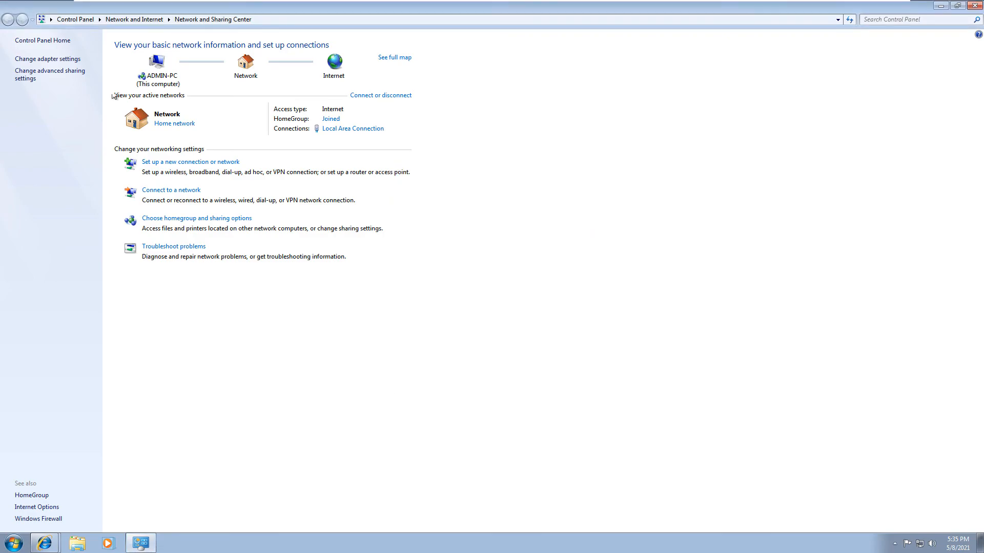
left_click(67, 58)
right_click(164, 66)
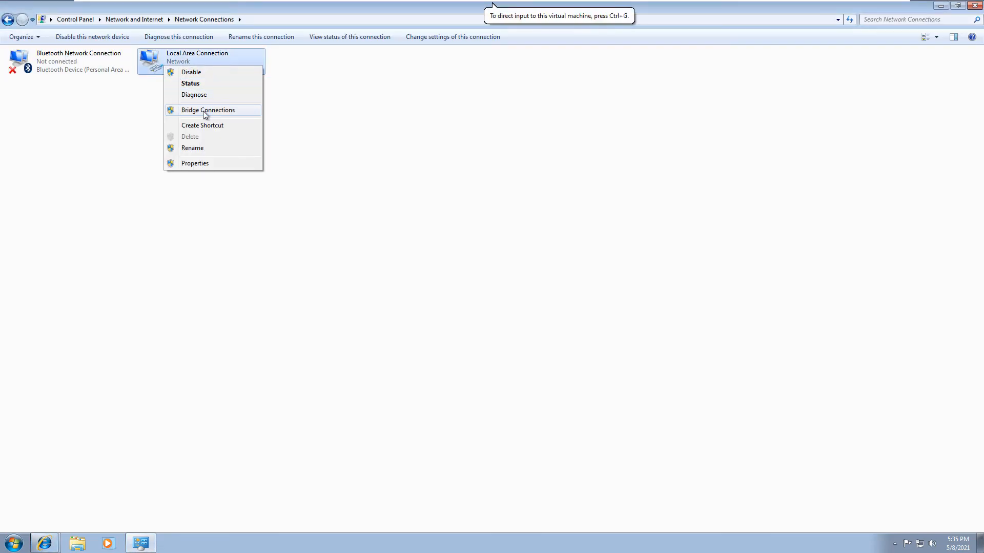
left_click(208, 163)
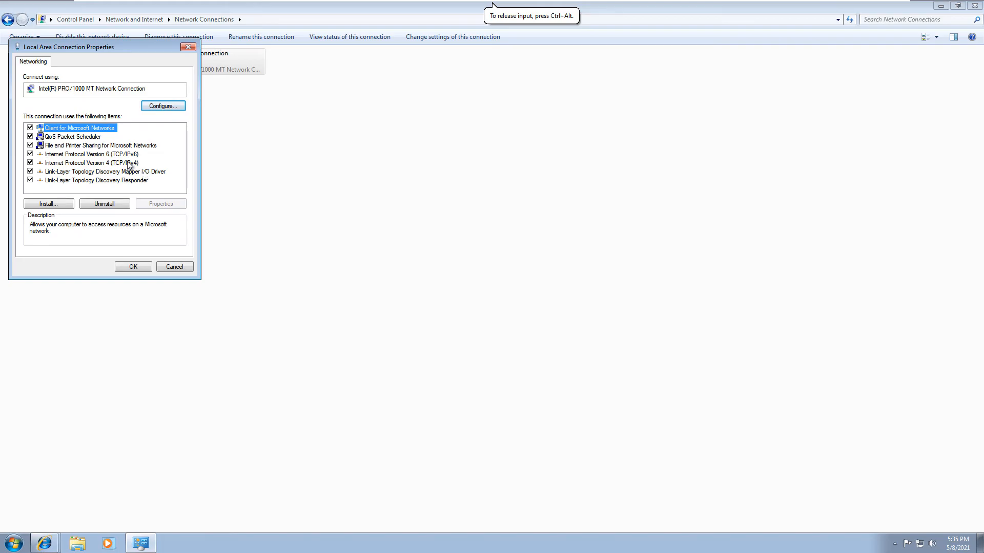
double_click(131, 163)
left_click(209, 298)
left_click(164, 266)
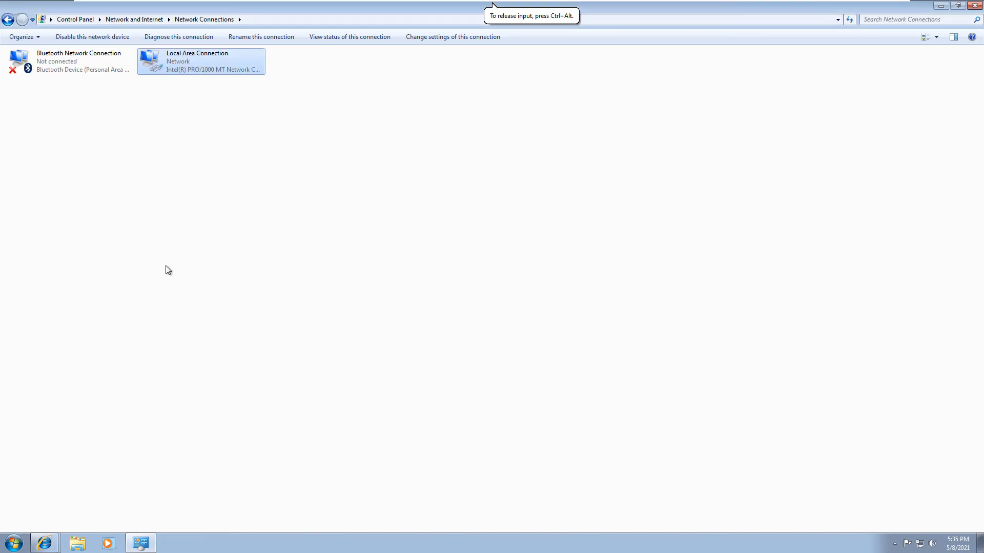
left_click(974, 5)
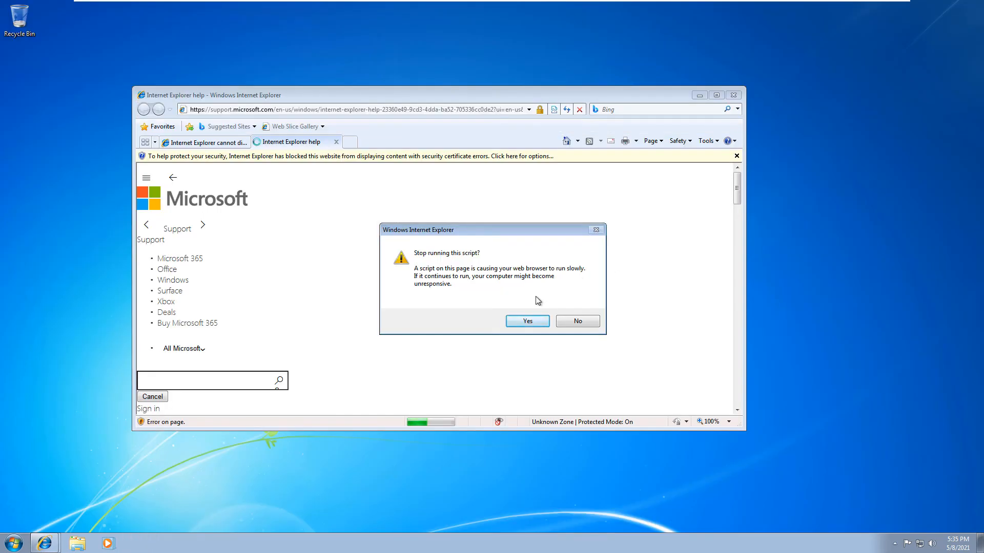
Stop the slow-running script in Internet Explorer and open google.com in a new tab.
left_click(534, 320)
left_click(212, 144)
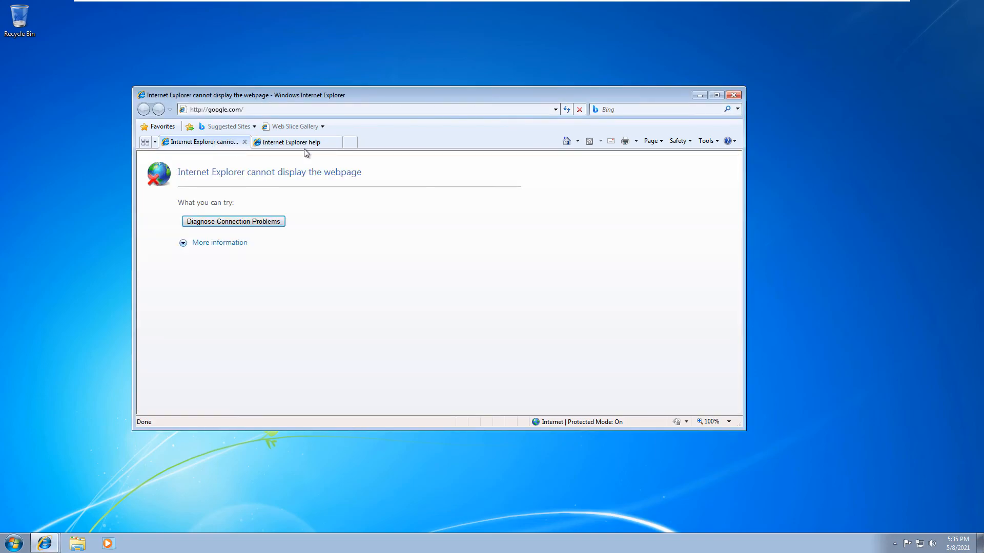
left_click(334, 146)
left_click(350, 143)
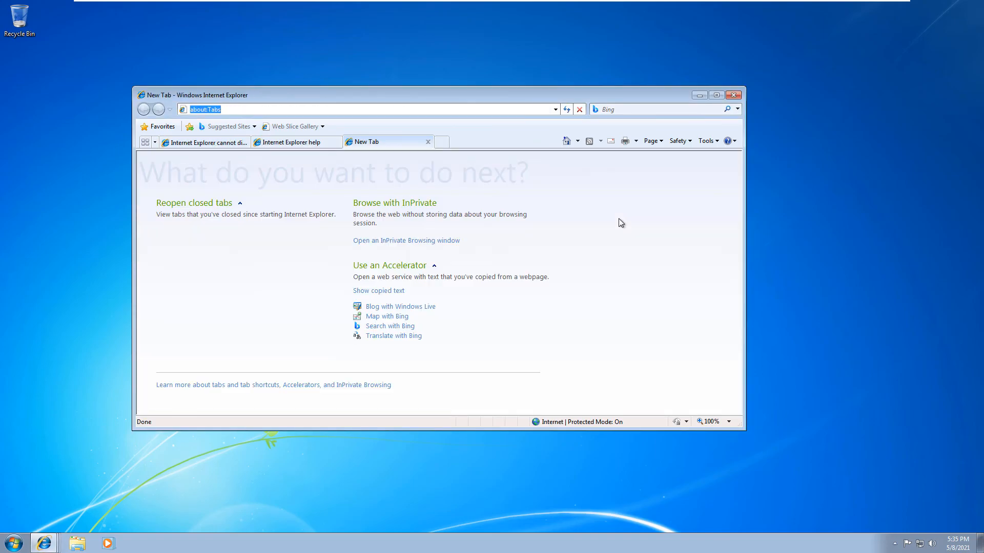
type("google.com")
key("Return")
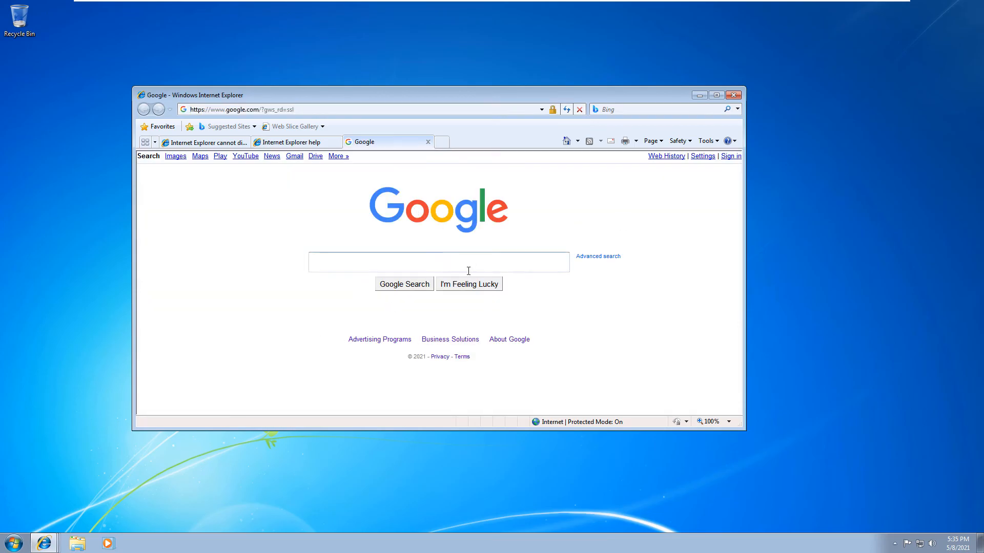
Shift the browser window slightly and close Internet Explorer with all its tabs.
left_click_drag(438, 98, 462, 100)
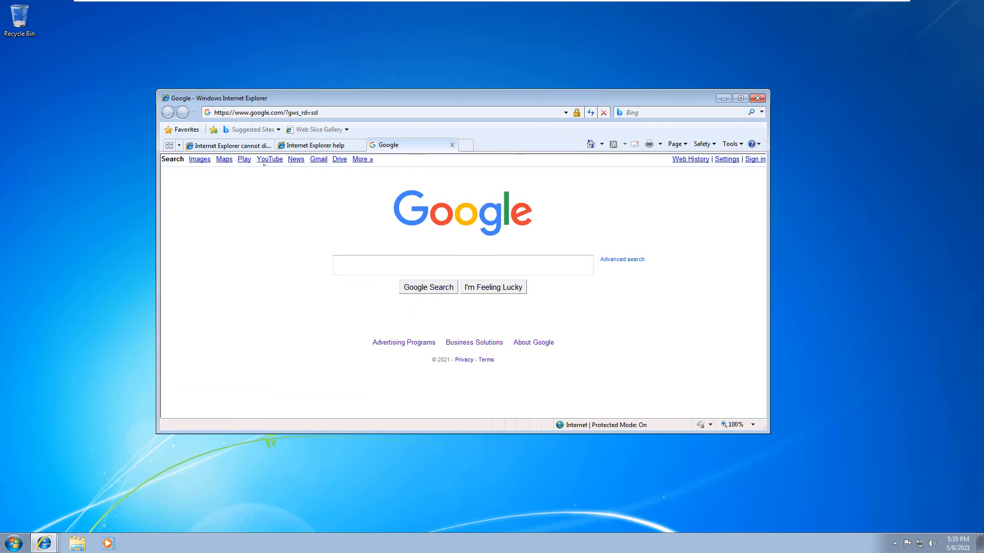
left_click(757, 98)
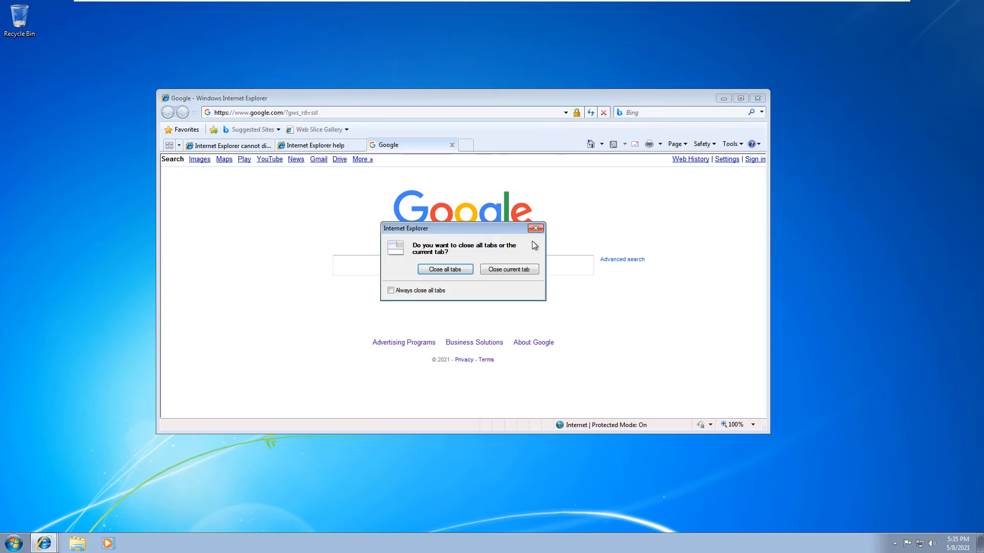
left_click(458, 269)
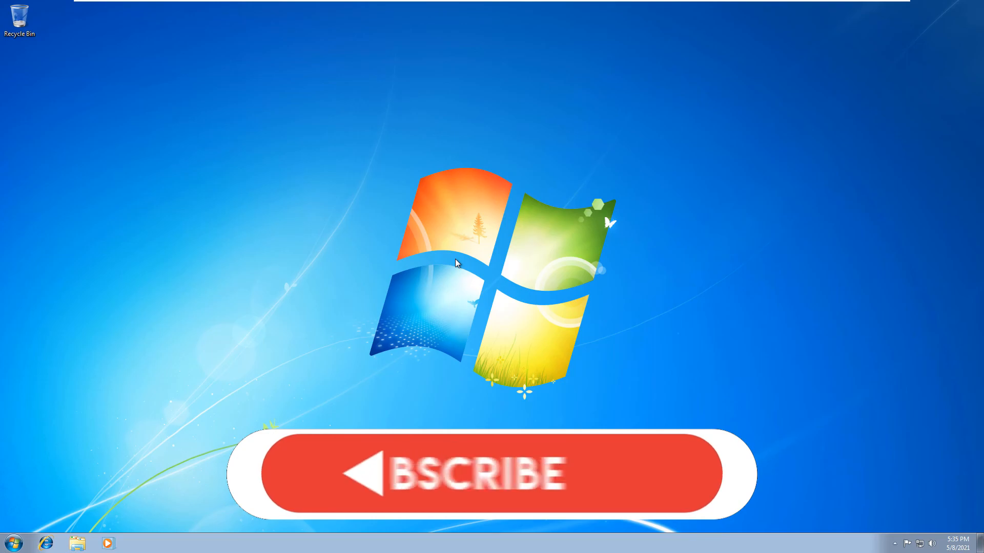
Open Windows Explorer and show the Computer view to examine the virtual machine's drives.
right_click(77, 549)
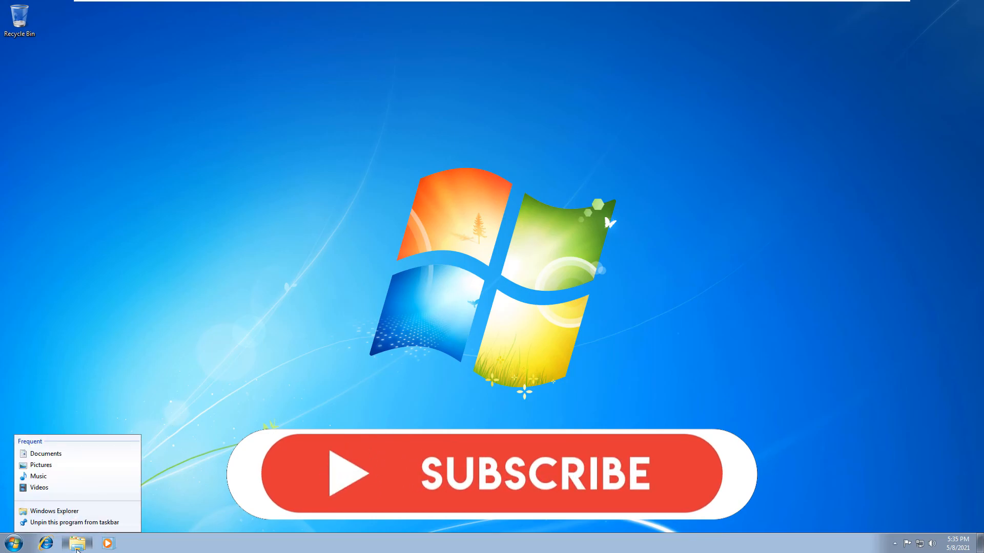
left_click(77, 549)
left_click(227, 298)
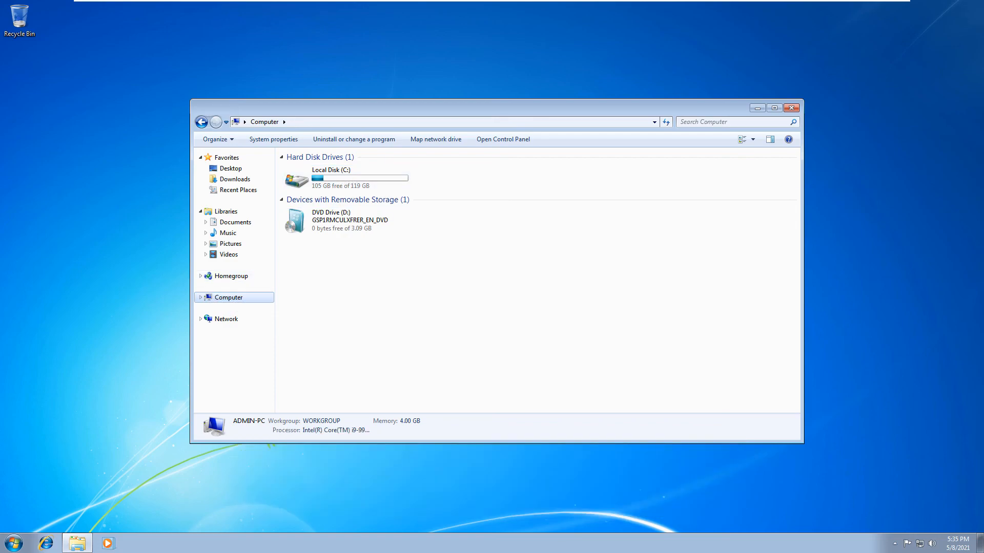
left_click_drag(426, 177, 636, 179)
Search for "disk man", open the hard disk partition tool, and reposition and enlarge its window to show all partitions.
left_click(13, 542)
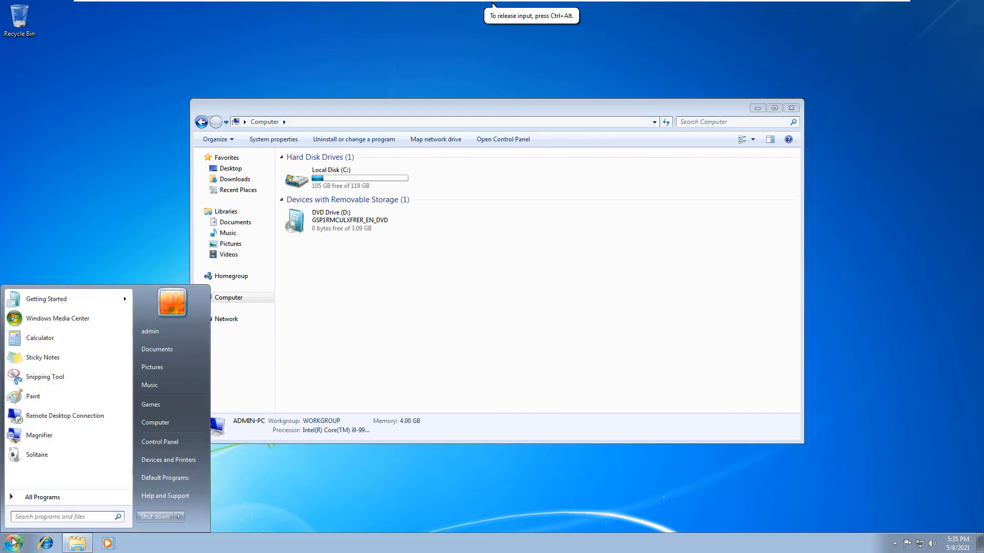
type("disk ")
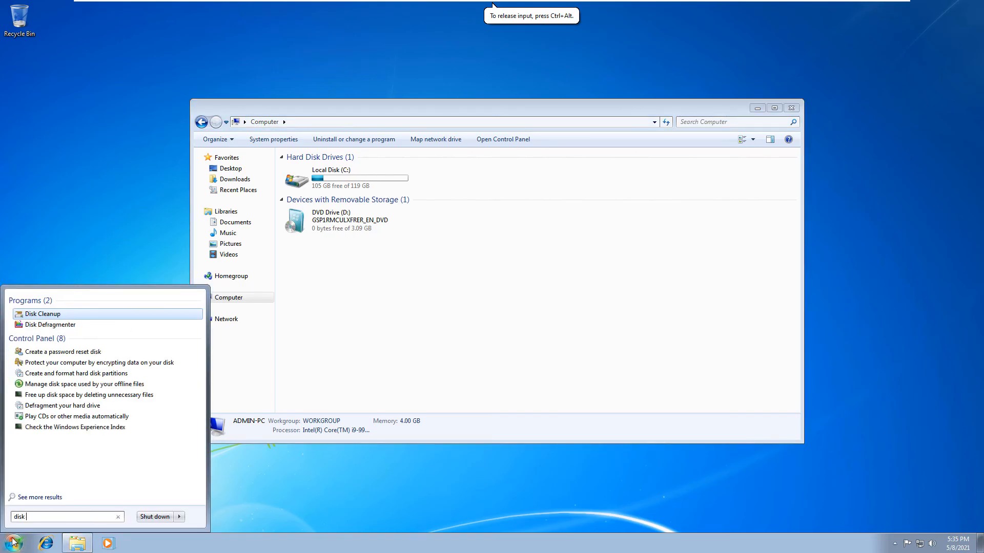
type("man")
key("Down")
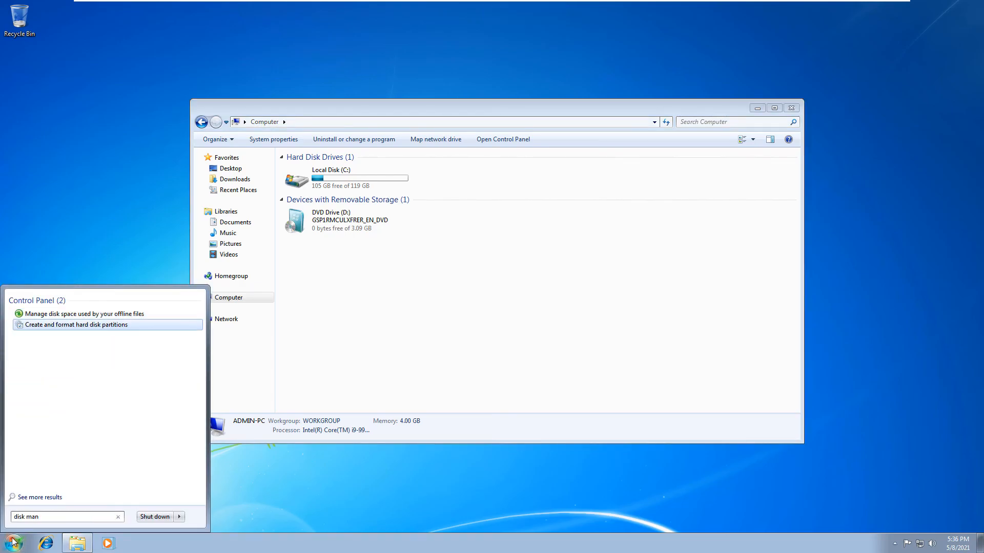
key("Return")
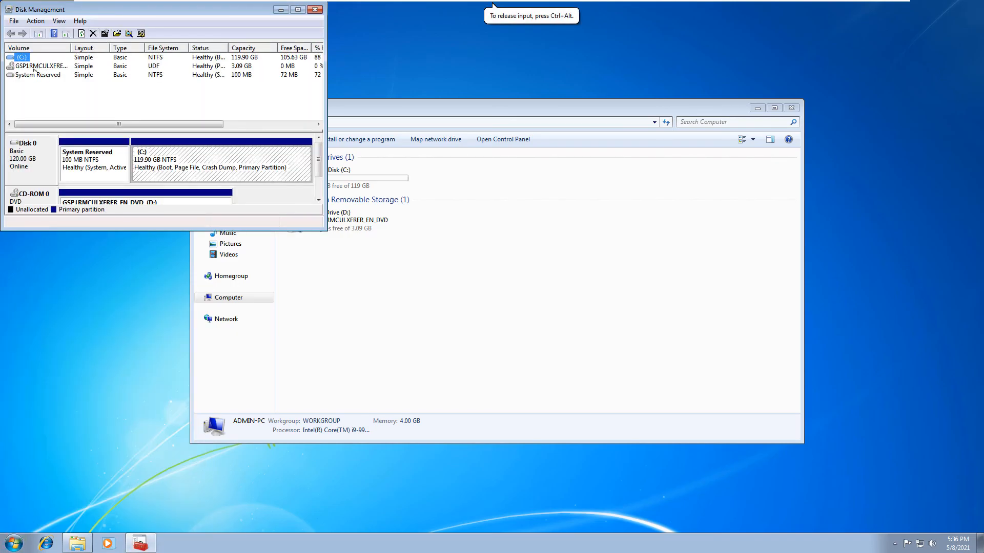
left_click_drag(75, 9, 189, 101)
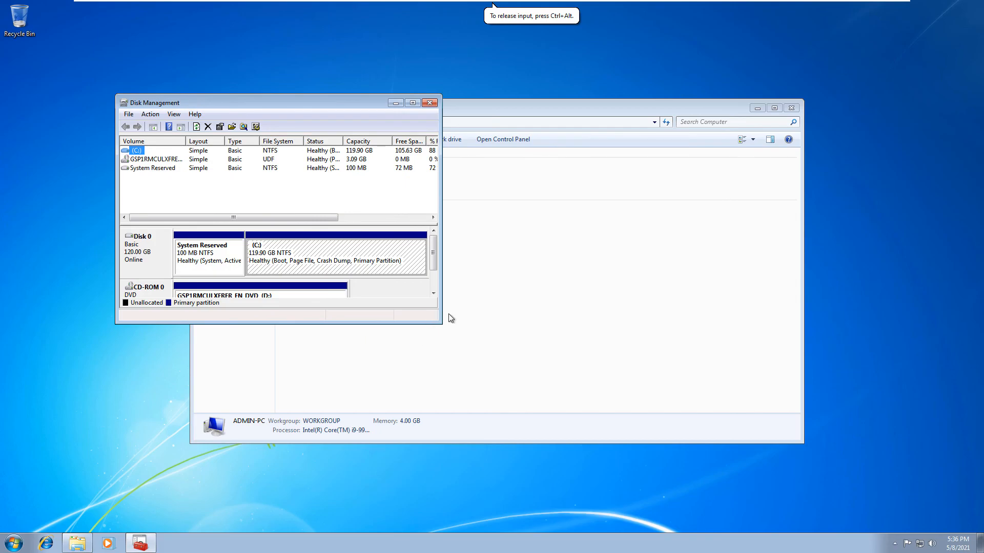
left_click_drag(441, 322, 653, 456)
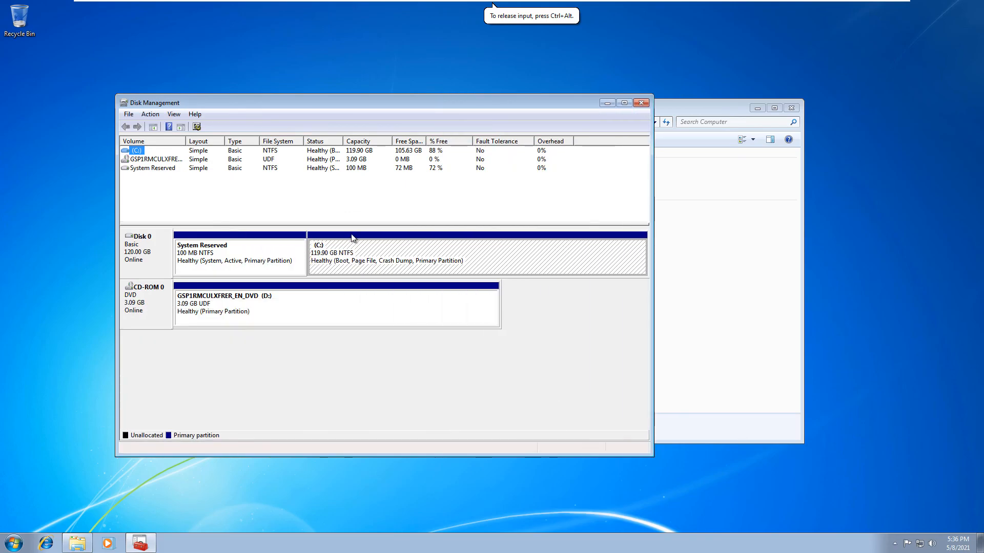
Examine the available actions for the C:, D: and System Reserved volumes and for Disk 0 without applying any.
right_click(336, 251)
right_click(257, 314)
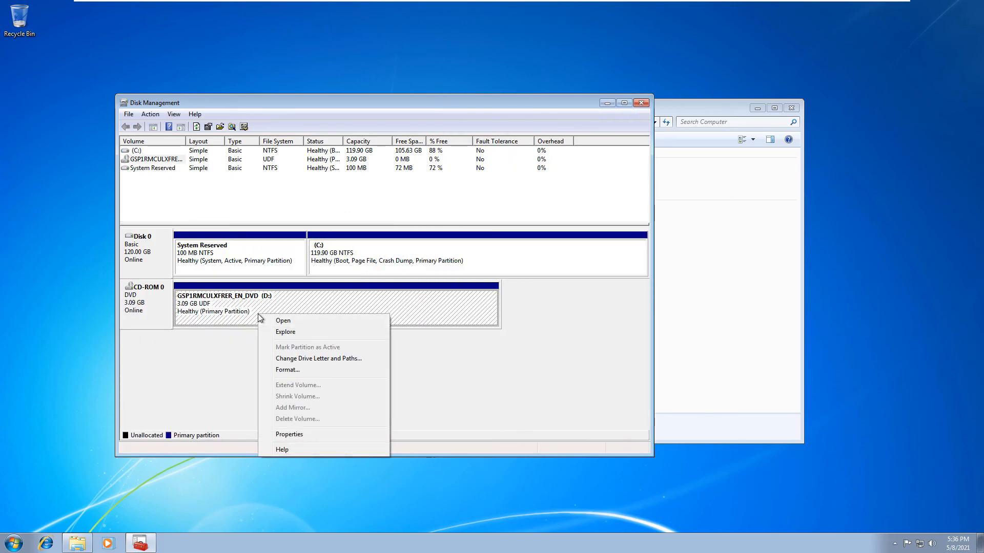
left_click(235, 259)
right_click(234, 258)
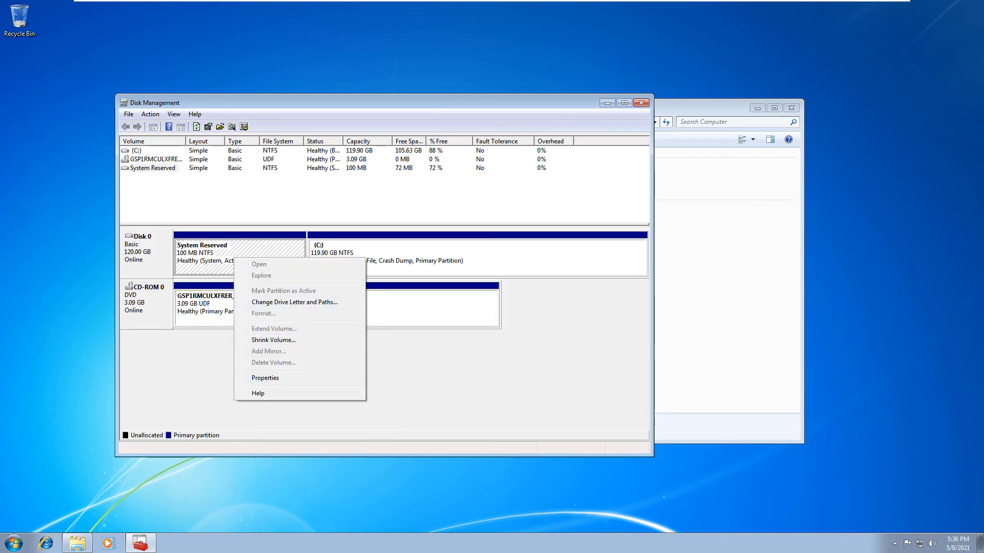
left_click(158, 259)
right_click(151, 248)
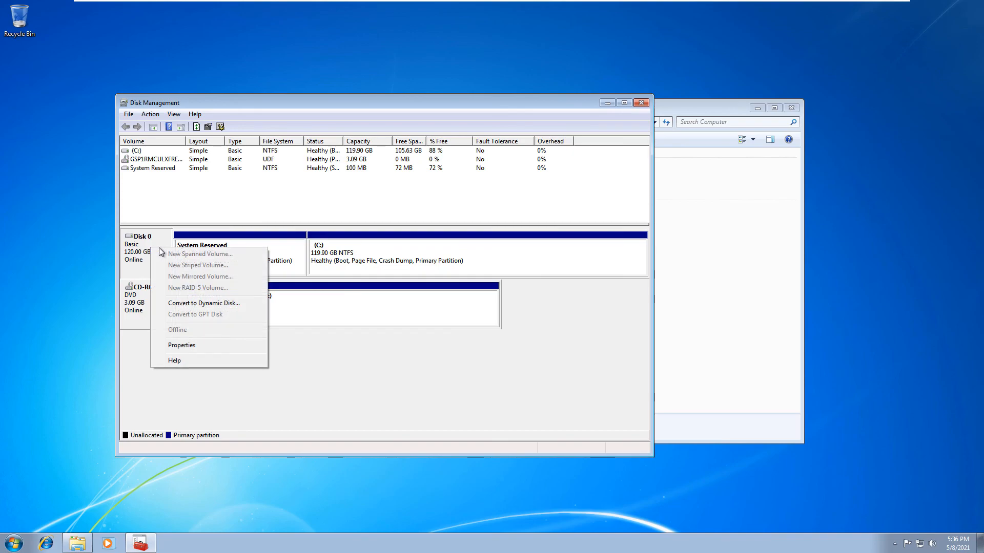
right_click(140, 156)
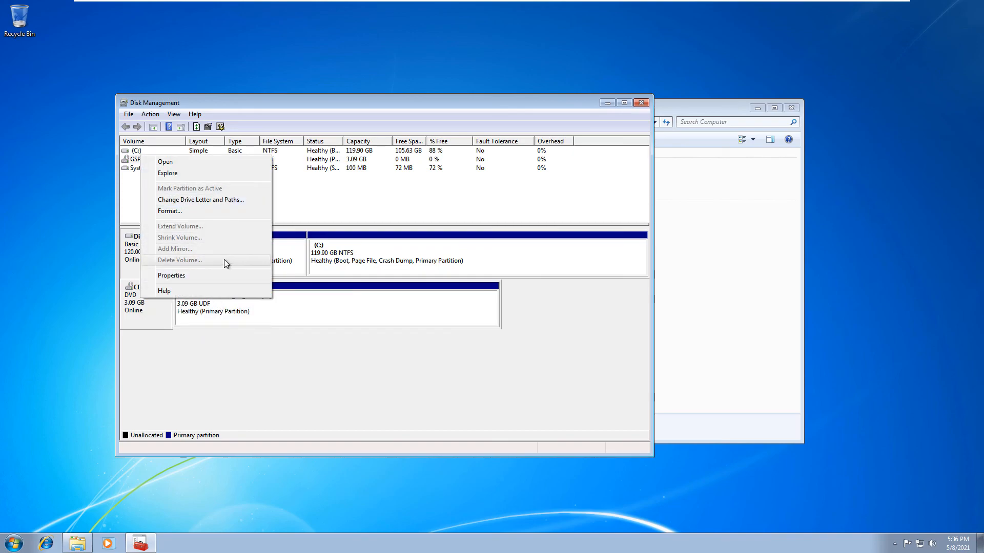
left_click(414, 368)
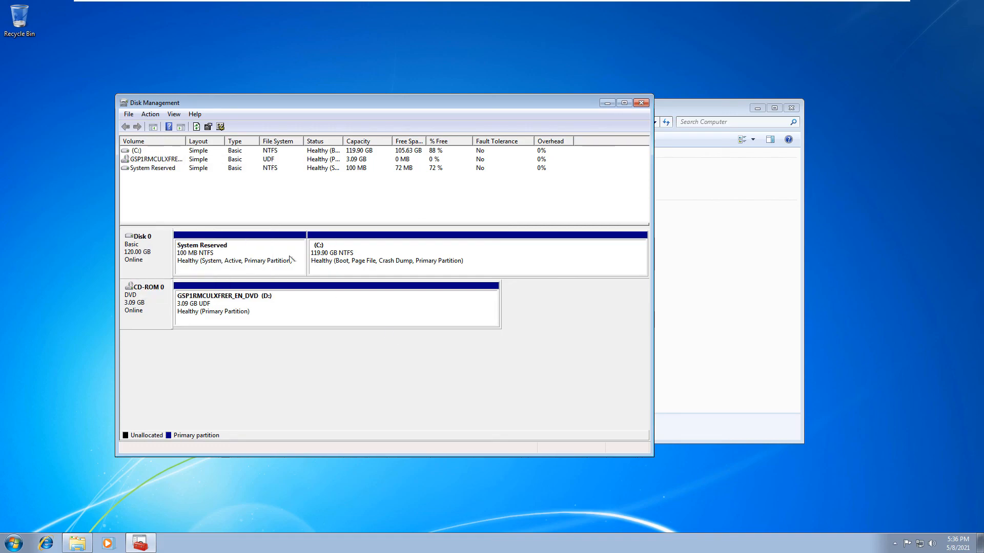
right_click(115, 238)
right_click(139, 236)
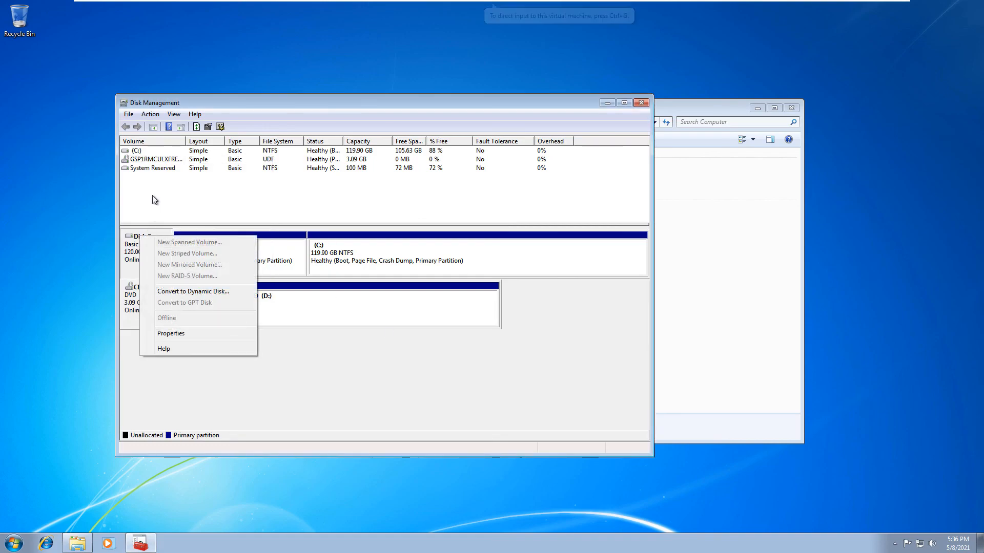
right_click(141, 152)
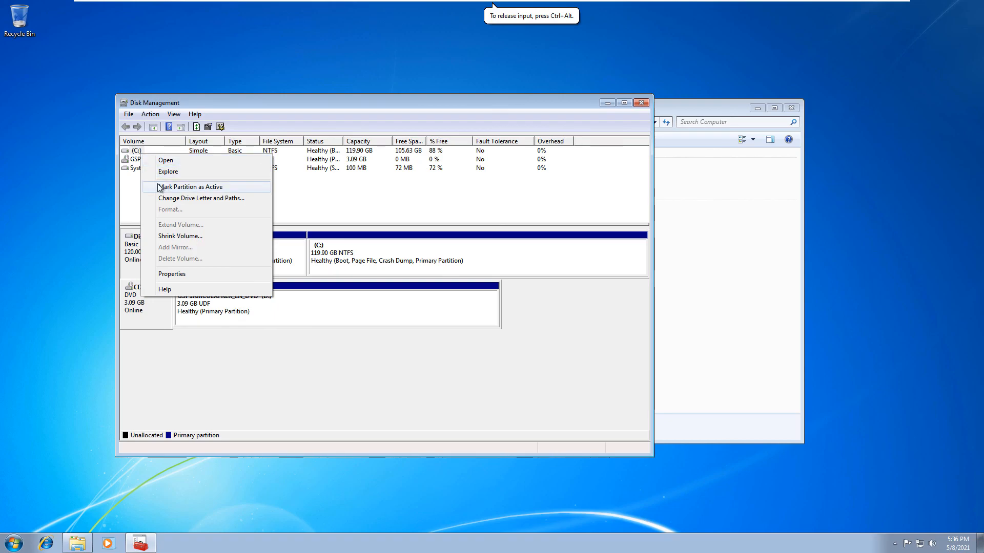
left_click(354, 199)
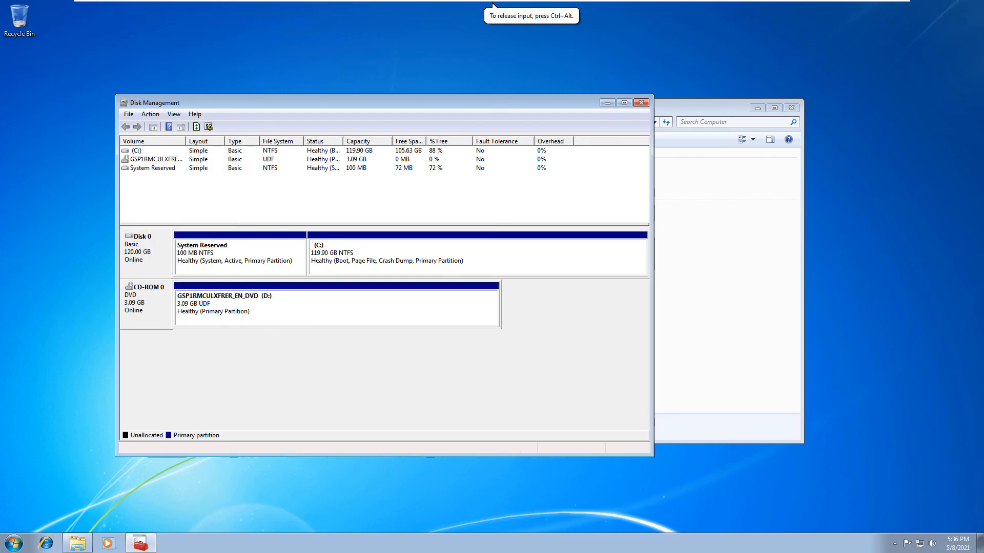
Close Disk Management and the Computer window, and check the hidden notification area icons.
left_click(641, 103)
left_click_drag(651, 112, 643, 113)
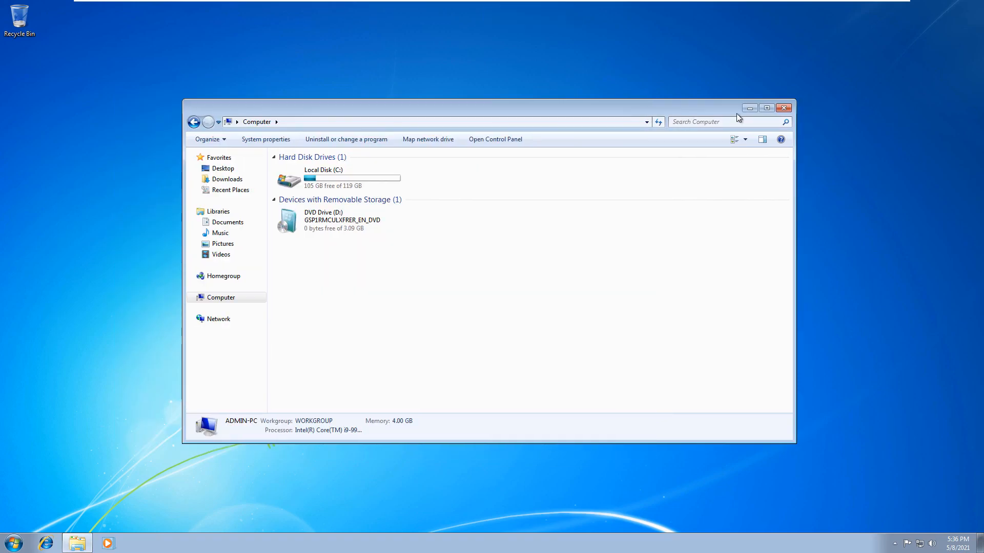
left_click(782, 109)
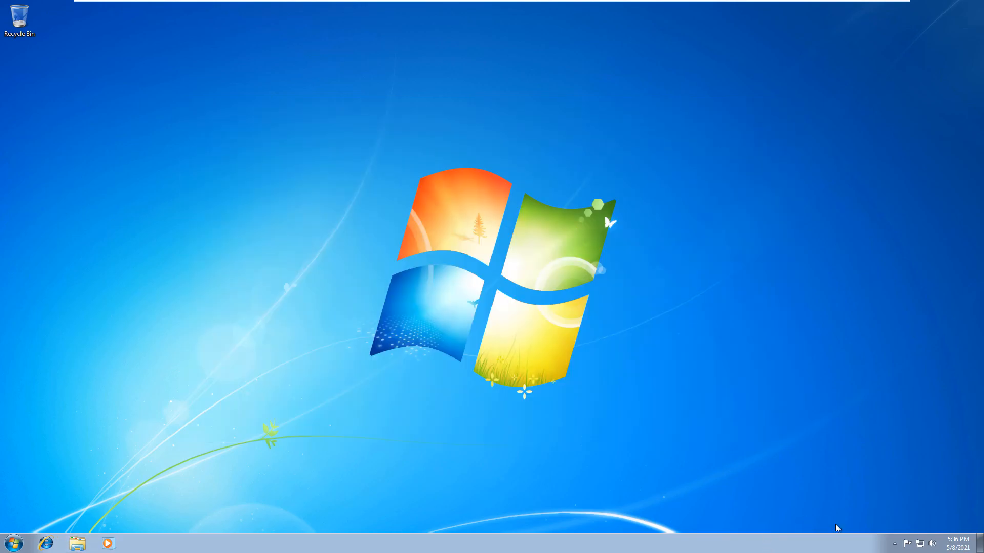
left_click(894, 543)
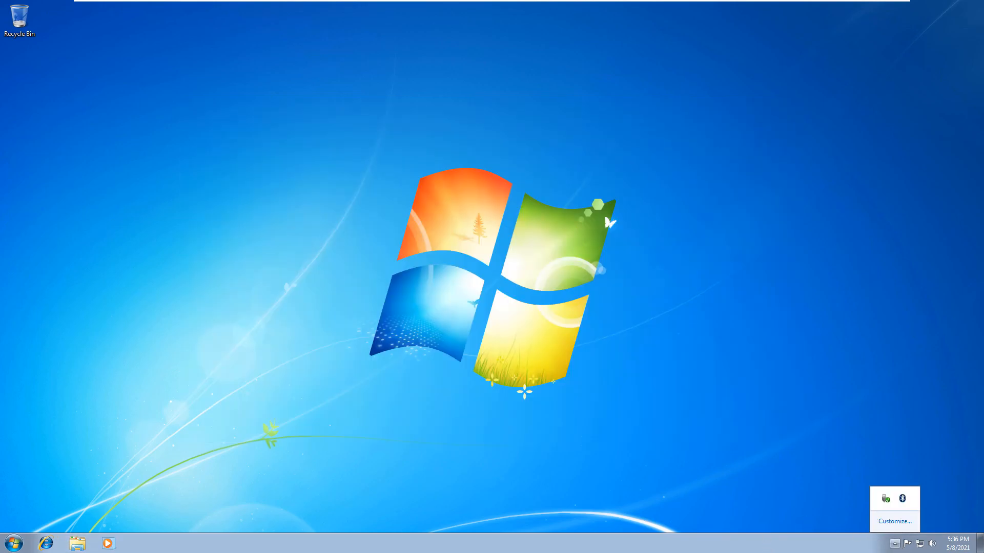
left_click(529, 360)
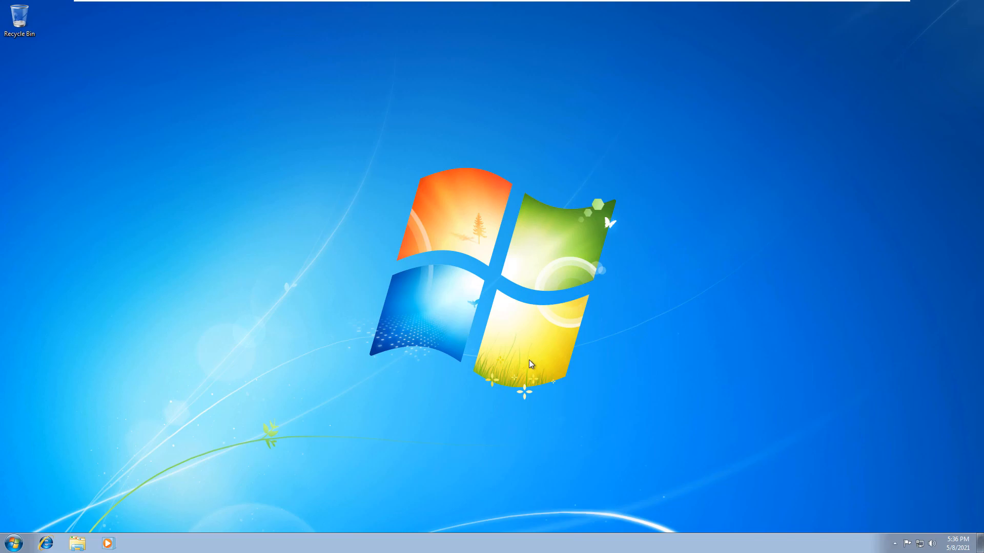